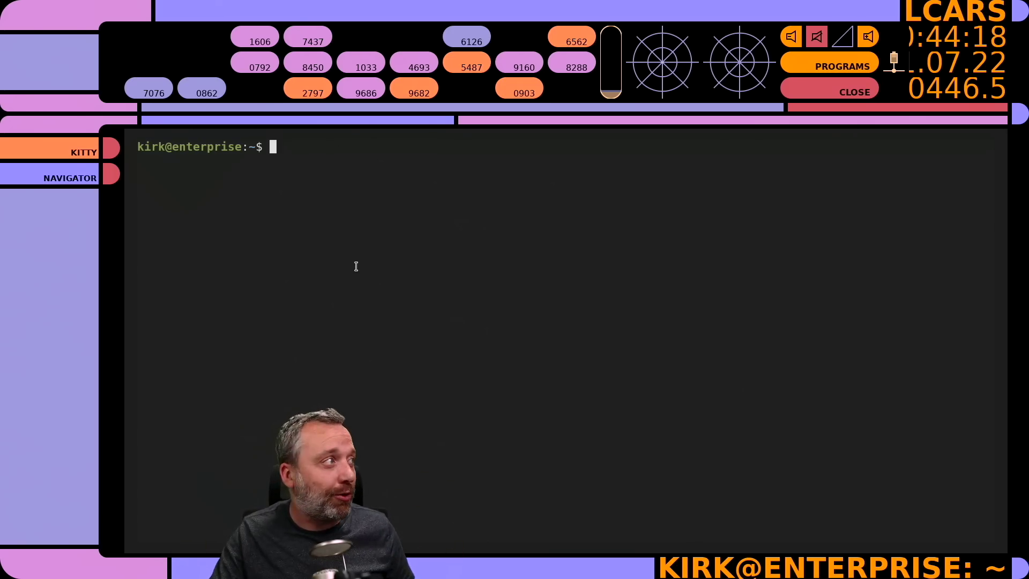
Bring Firefox with the Star Trek Window Management article forward from the NAVIGATOR button.
left_click(58, 187)
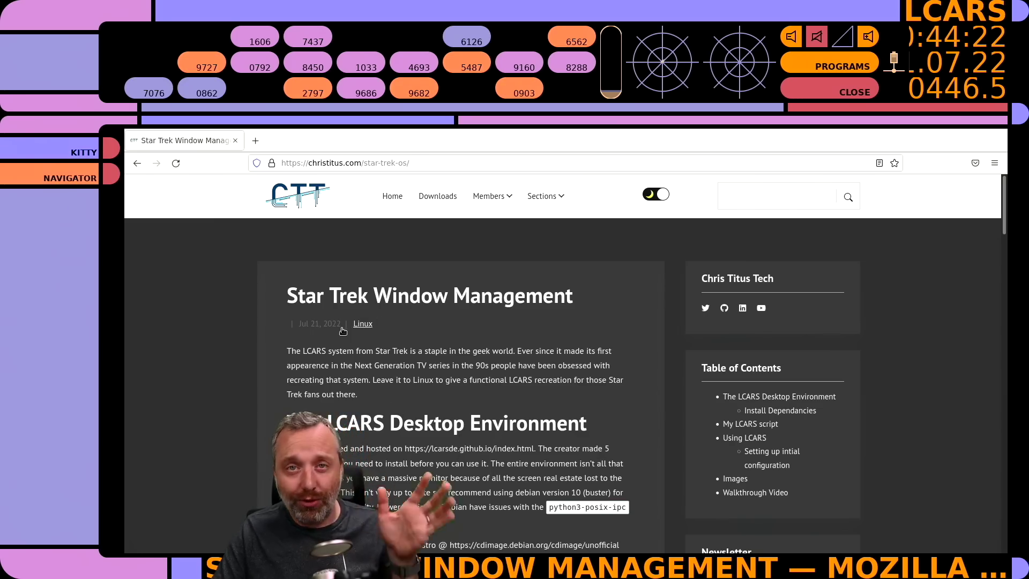
Open the article's lcarsde.github.io link in a new tab, view it, then return to kitty.
scroll(381, 340, "down", 2)
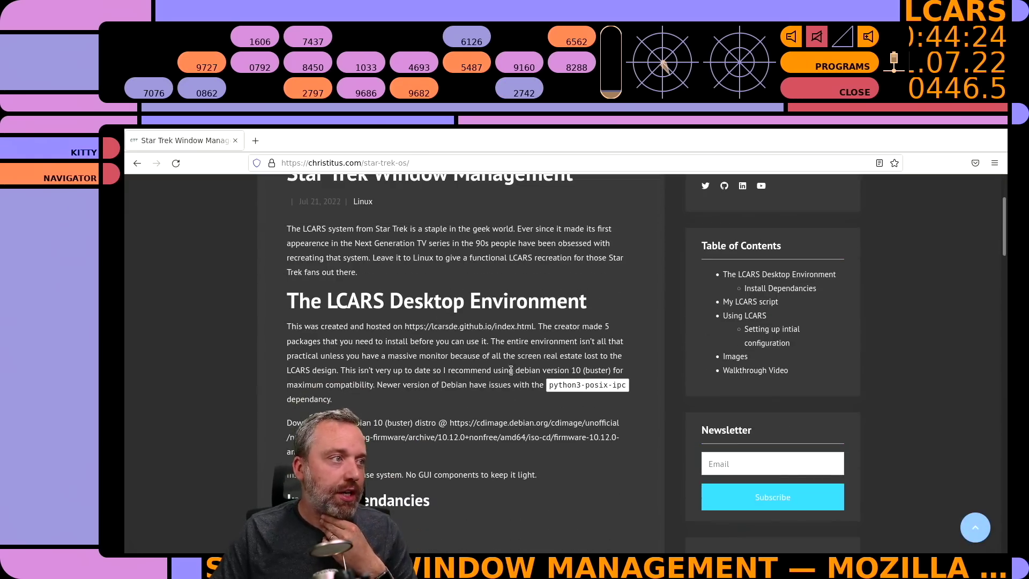
right_click(491, 331)
left_click(536, 337)
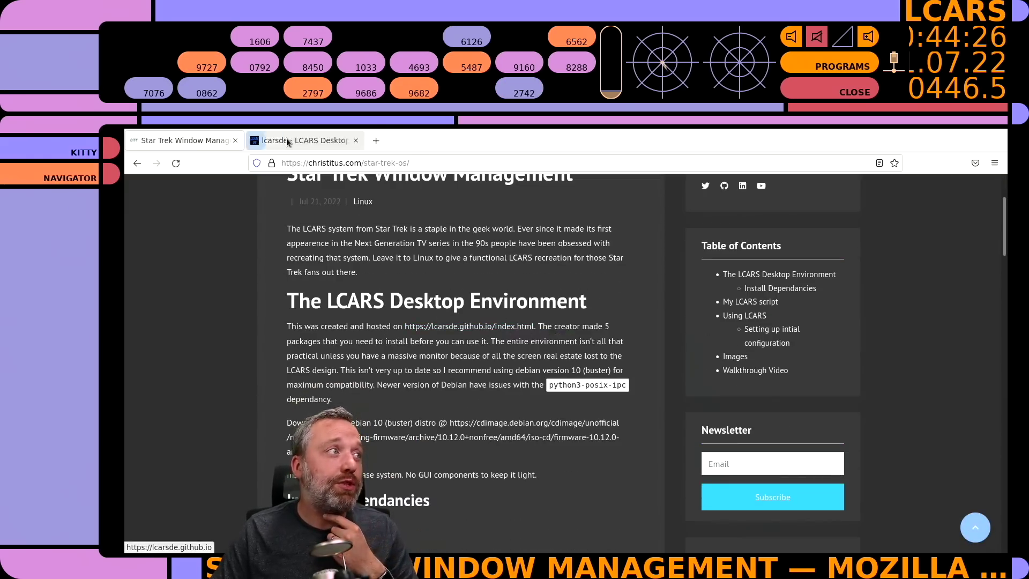
left_click(289, 139)
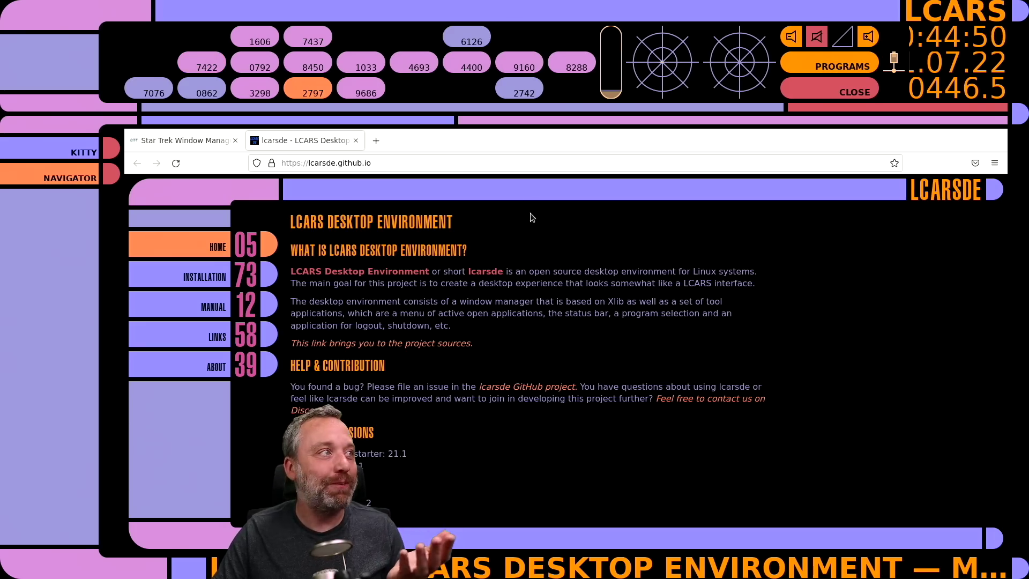
left_click(77, 151)
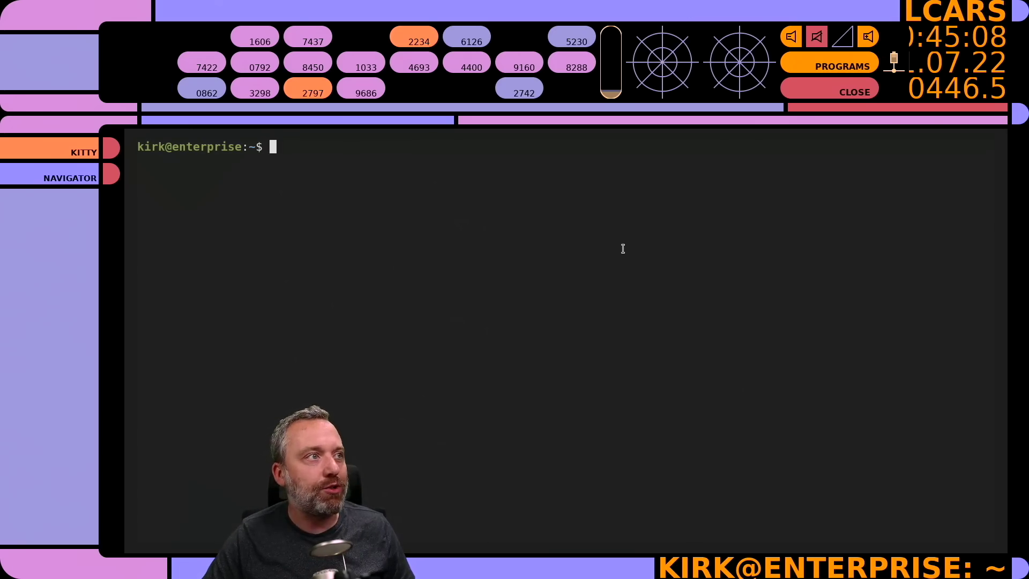
Toggle kitty fullscreen and back, then maximize Firefox and toggle it fullscreen and back.
key("ctrl+shift+F11")
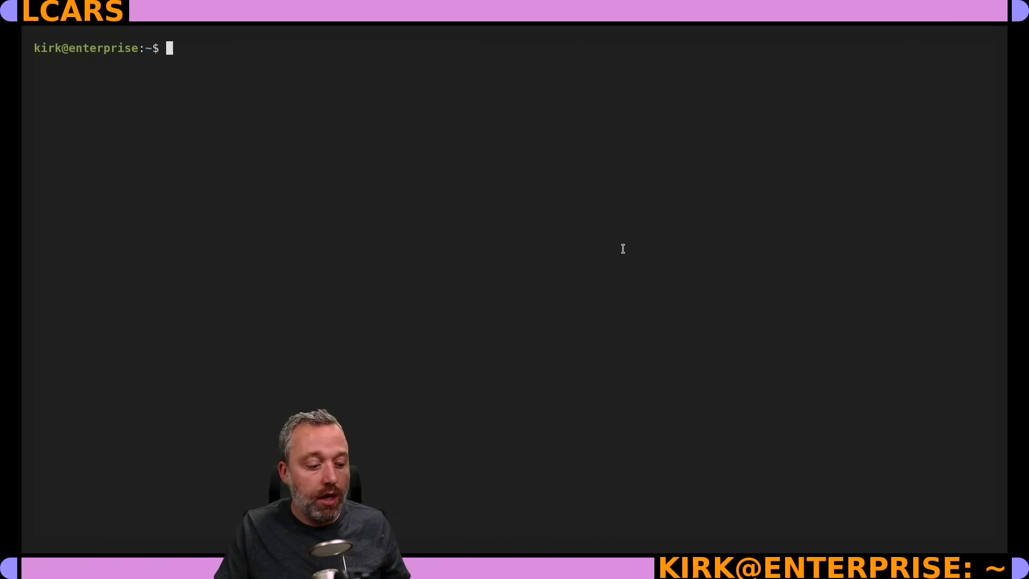
key("F11")
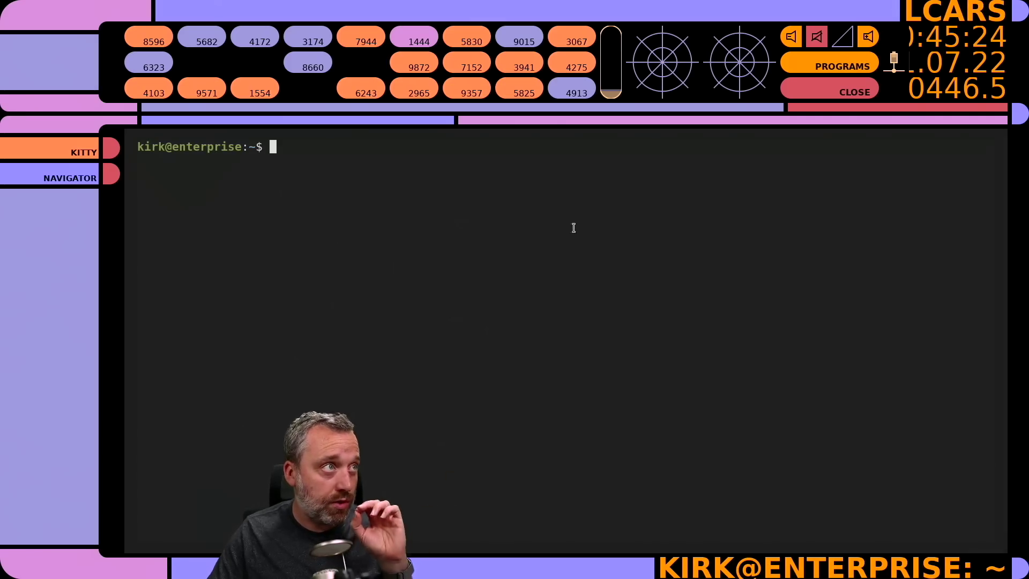
left_click(83, 178)
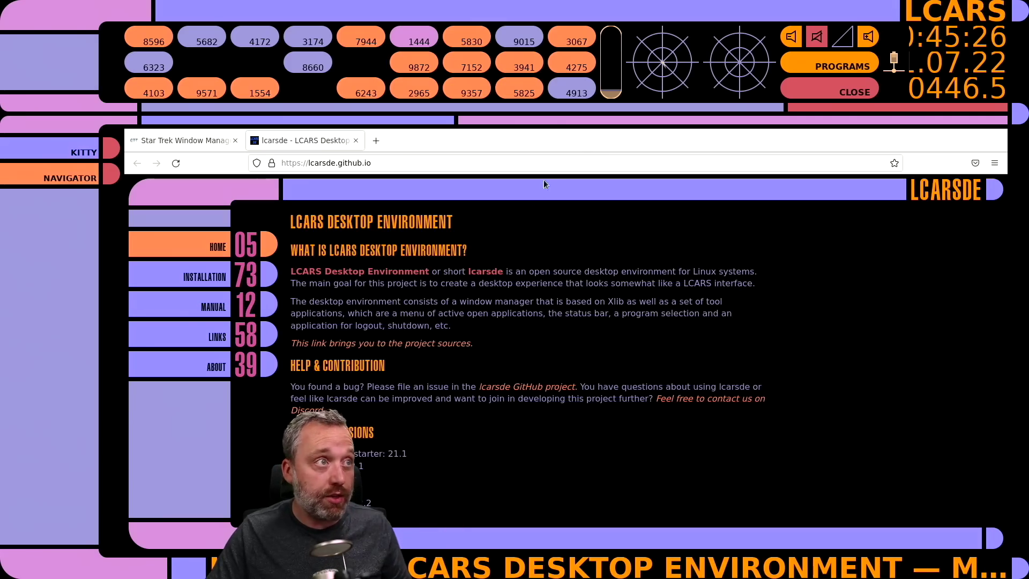
double_click(579, 146)
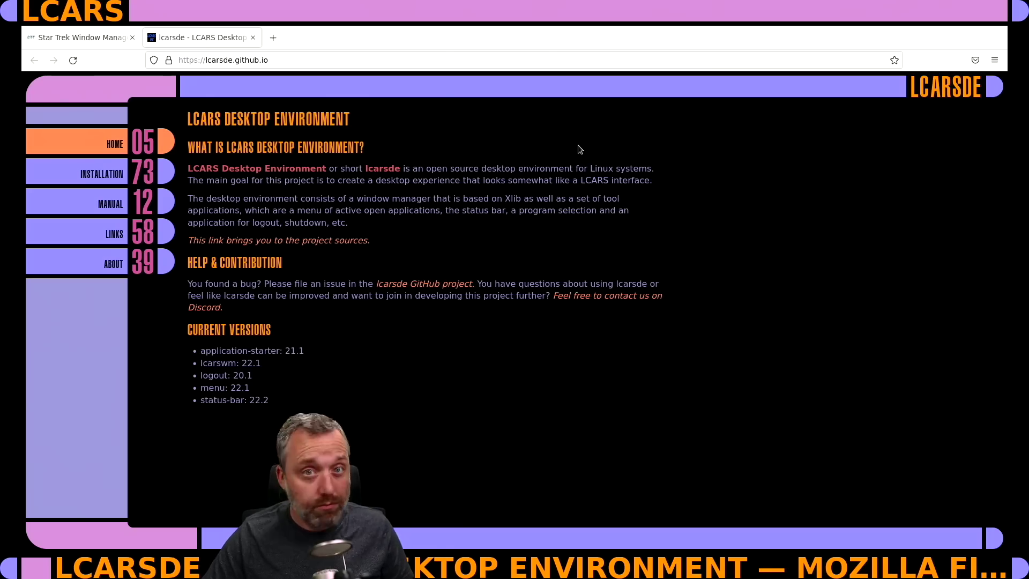
key("super+Up")
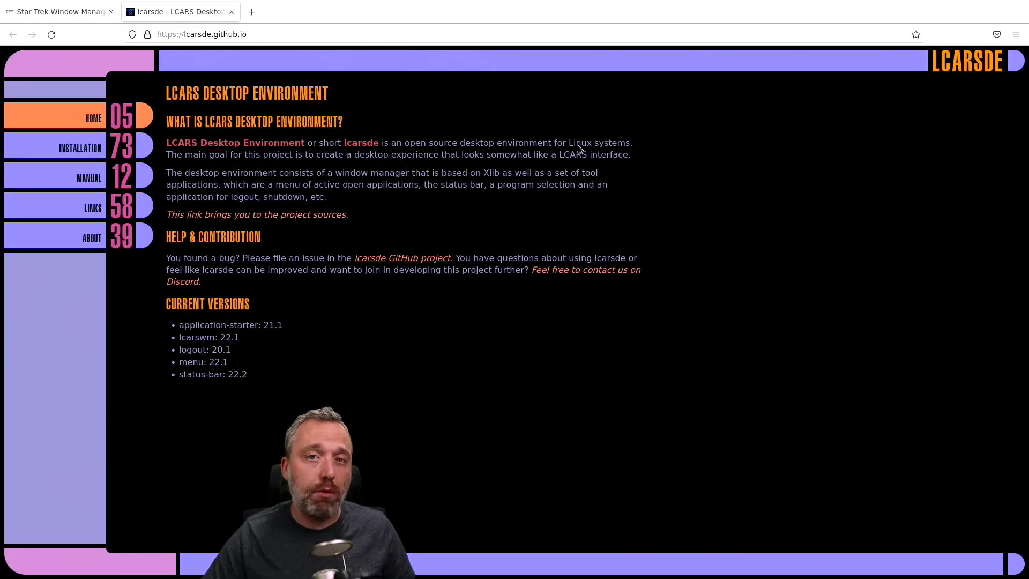
key("super+Down")
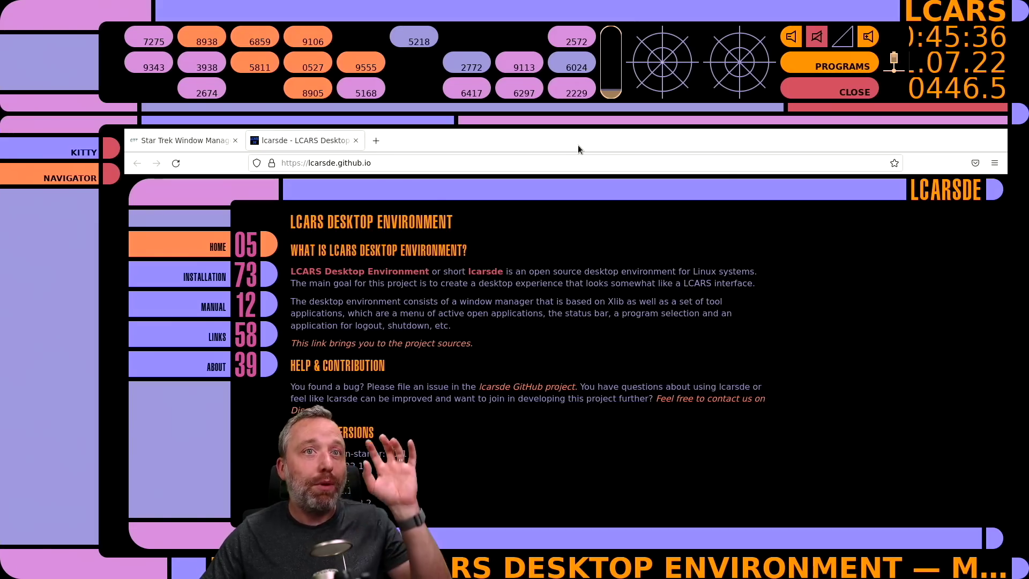
Bring the kitty terminal forward and close it with its red end-cap.
left_click(46, 144)
left_click(59, 140)
left_click(53, 147)
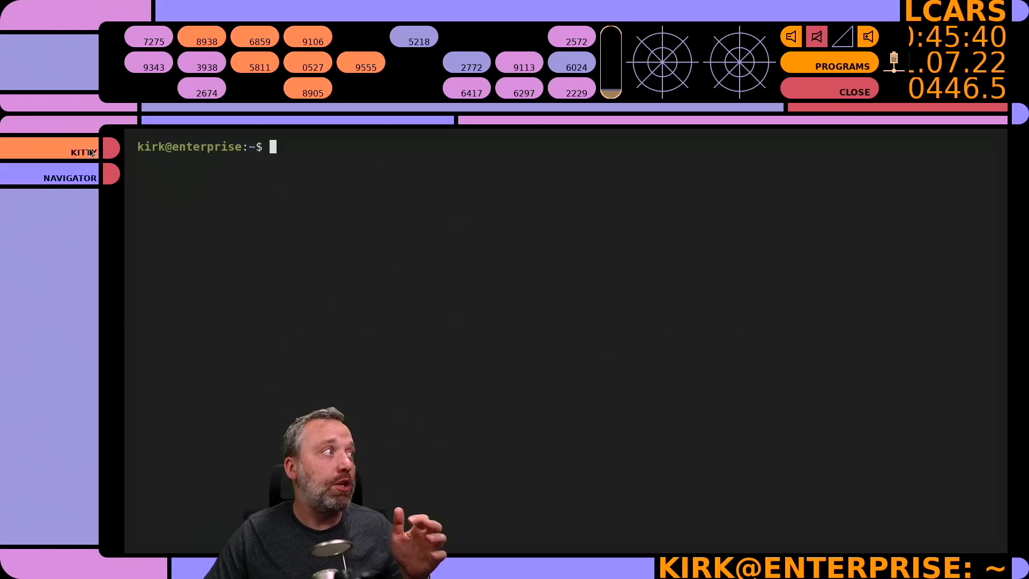
left_click(108, 145)
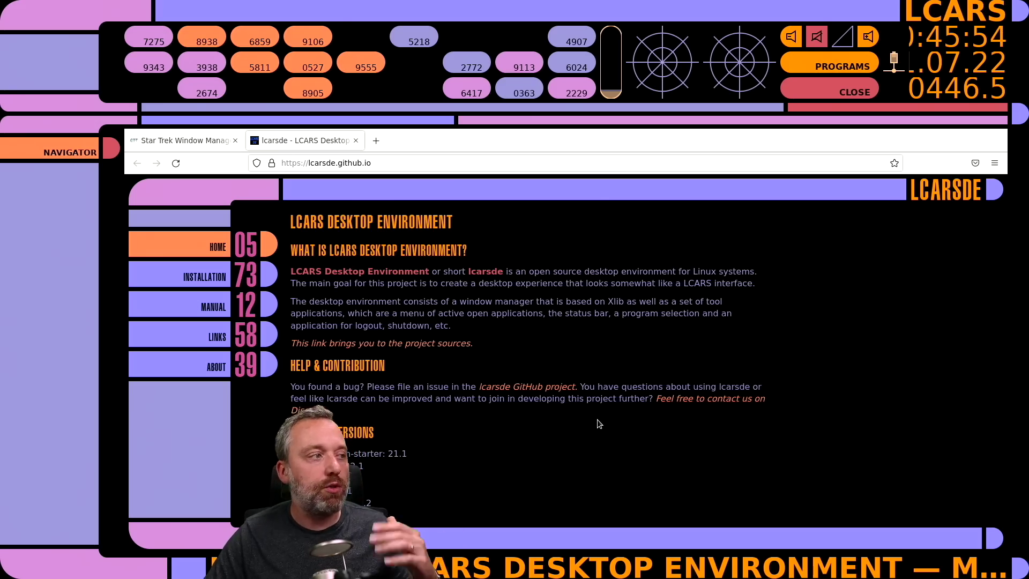
Review the lcarsde Installation page, then the article's Debian download section, and open a new terminal.
left_click(205, 276)
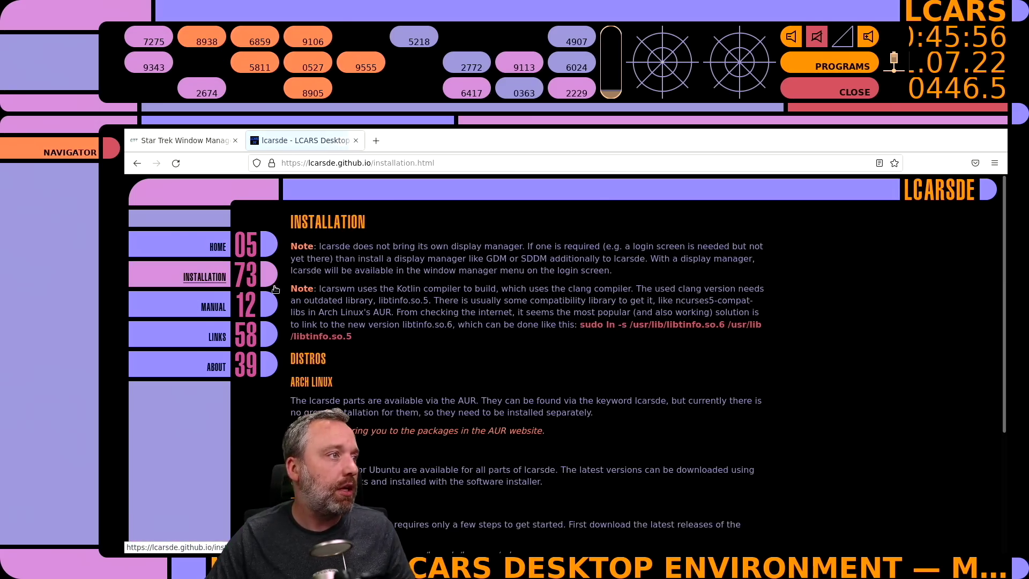
scroll(634, 389, "down", 3)
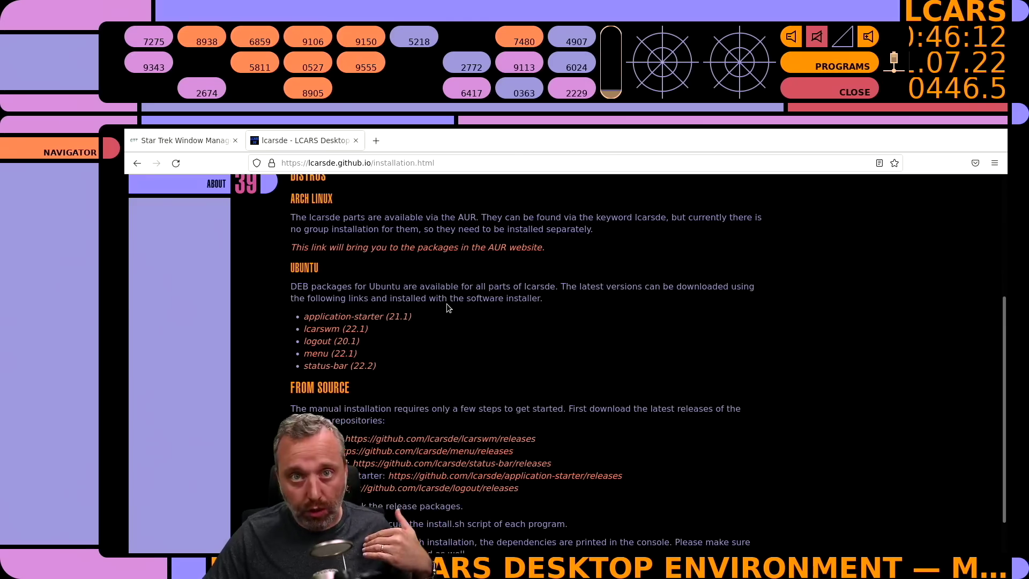
left_click(184, 142)
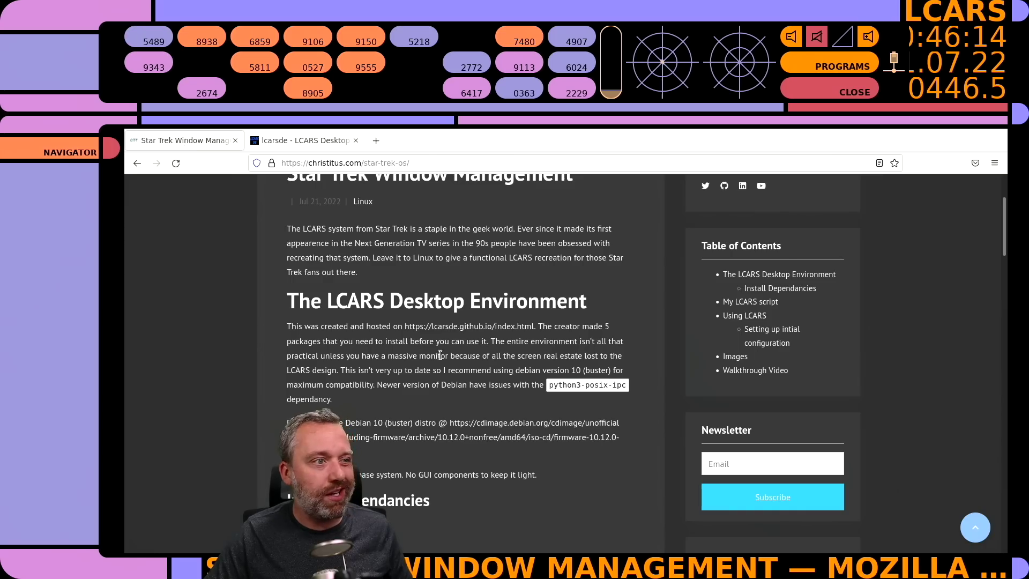
scroll(375, 369, "down", 2)
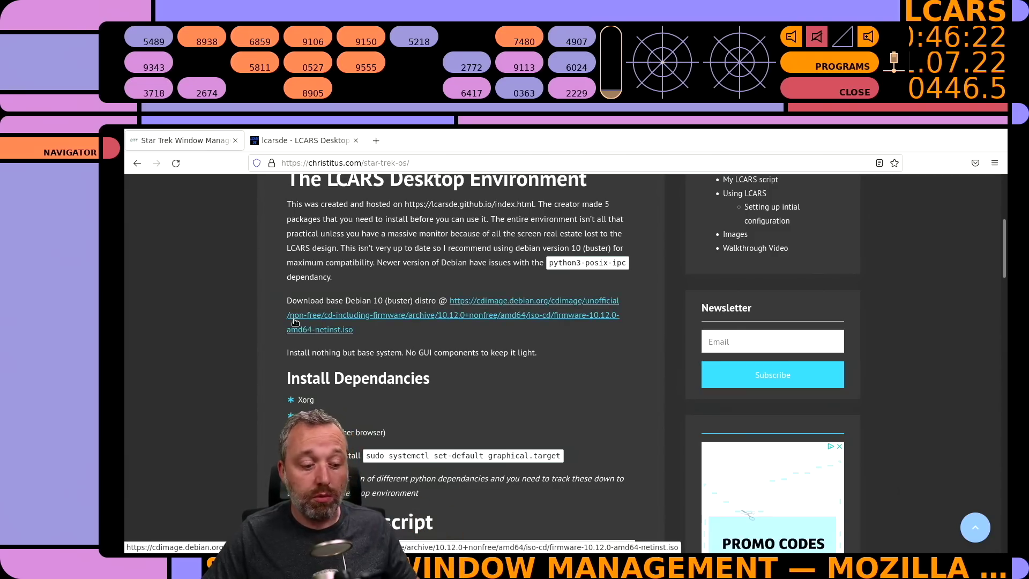
key("ctrl+alt+t")
Run neofetch to show the Debian 10 LCARSWM summary, then bring Firefox back.
type("neofetch")
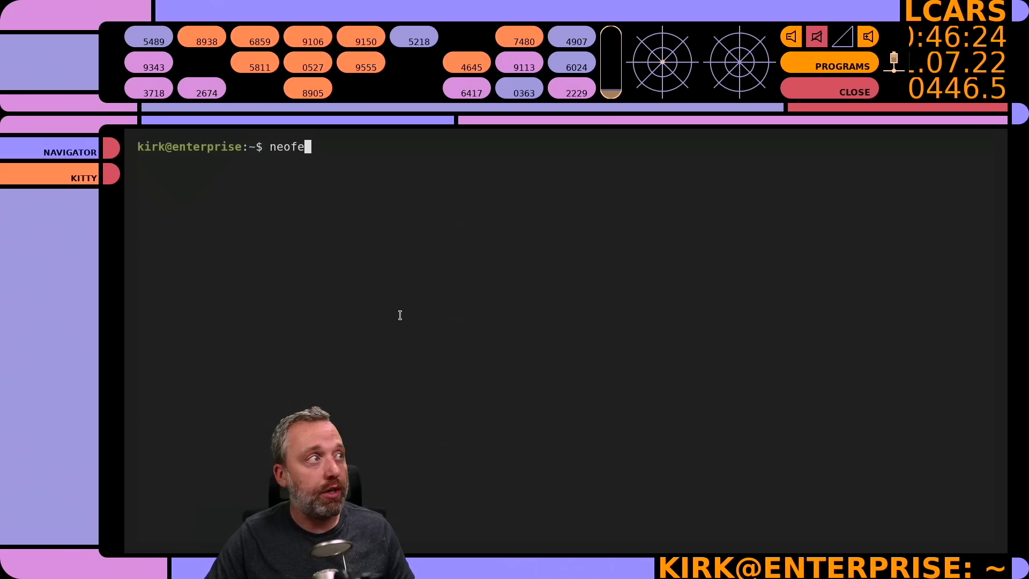
key("Return")
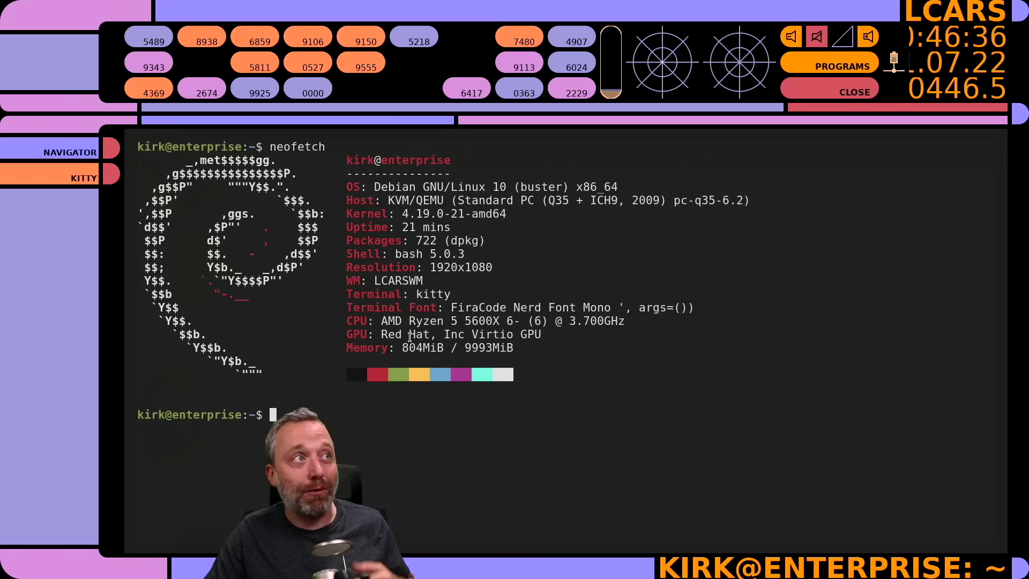
left_click(67, 142)
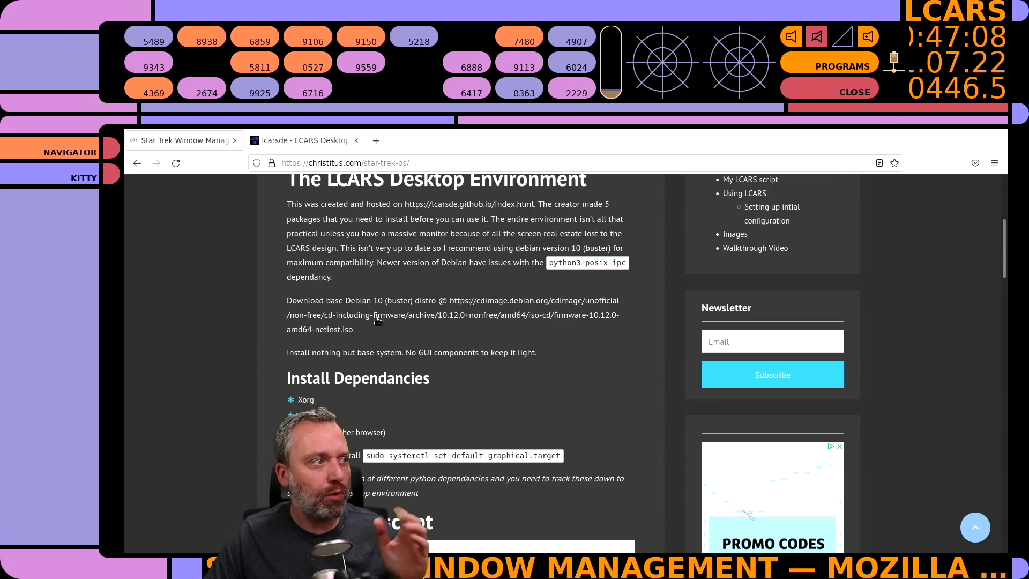
Scroll the article down to the Install Dependancies list and My LCARS script code.
scroll(335, 389, "down", 2)
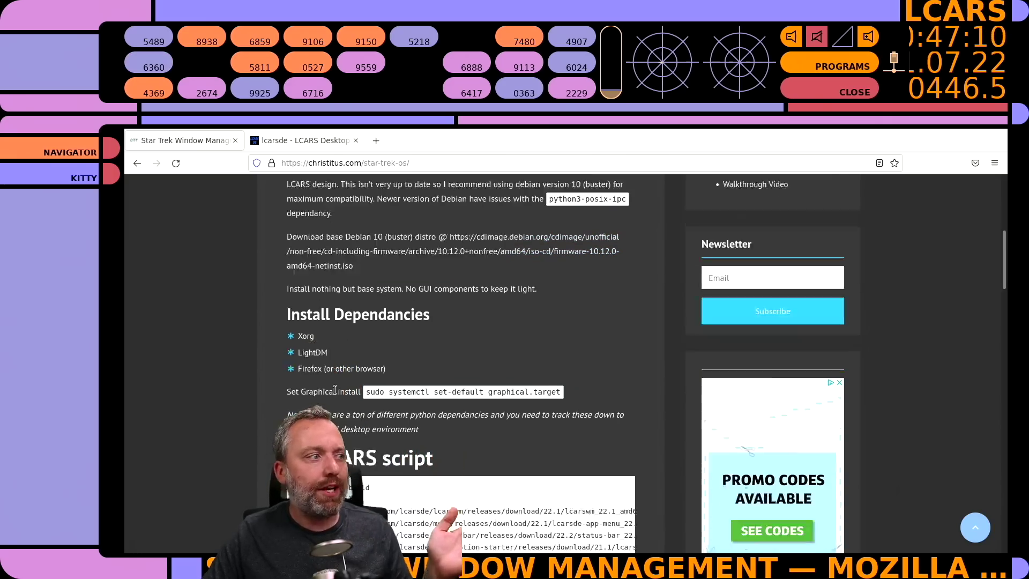
scroll(335, 390, "down", 2)
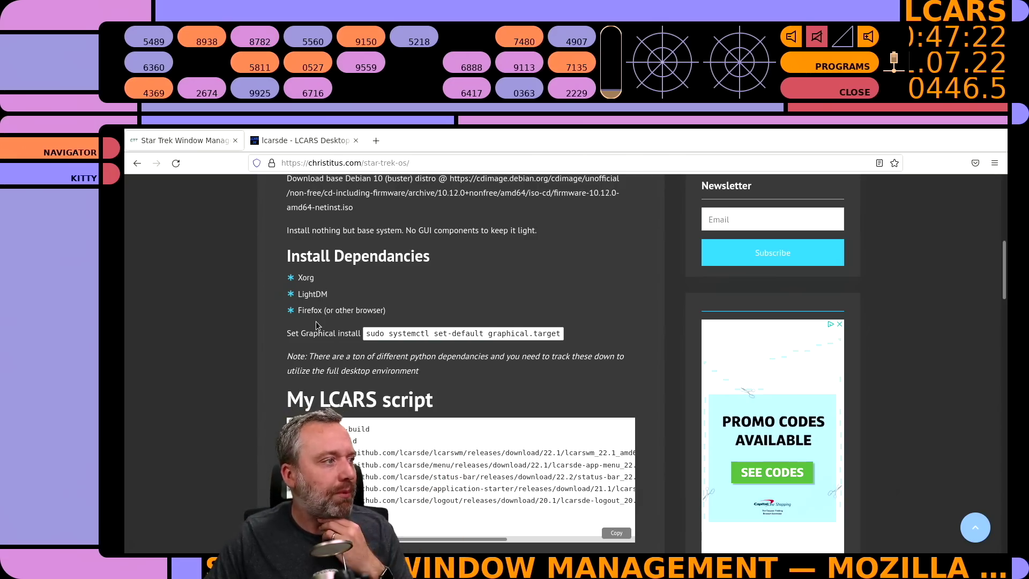
scroll(316, 326, "down", 3)
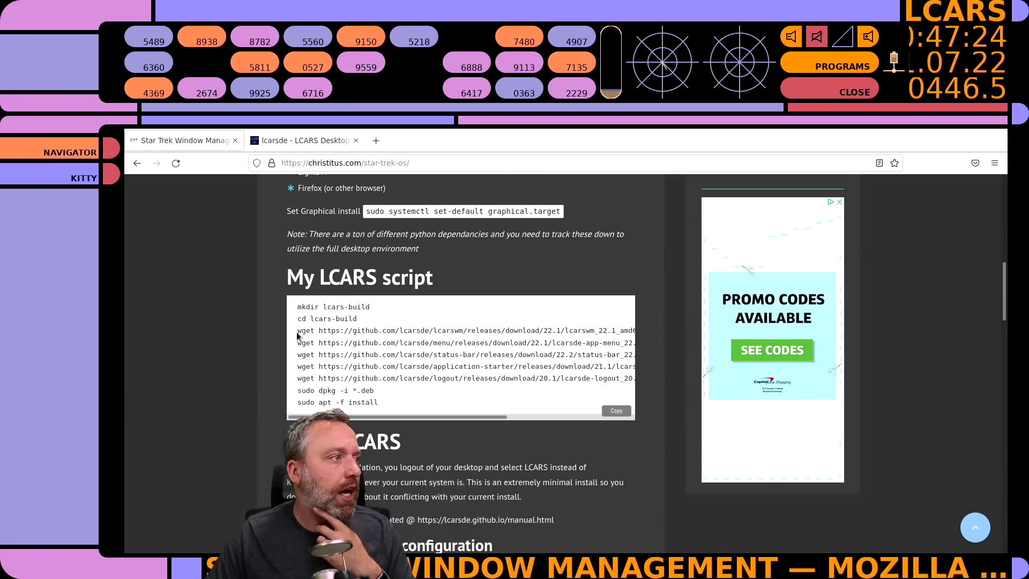
left_click(304, 141)
Return to the article and select the 'sudo apt -f install' line of the script.
scroll(429, 370, "down", 1)
left_click(207, 141)
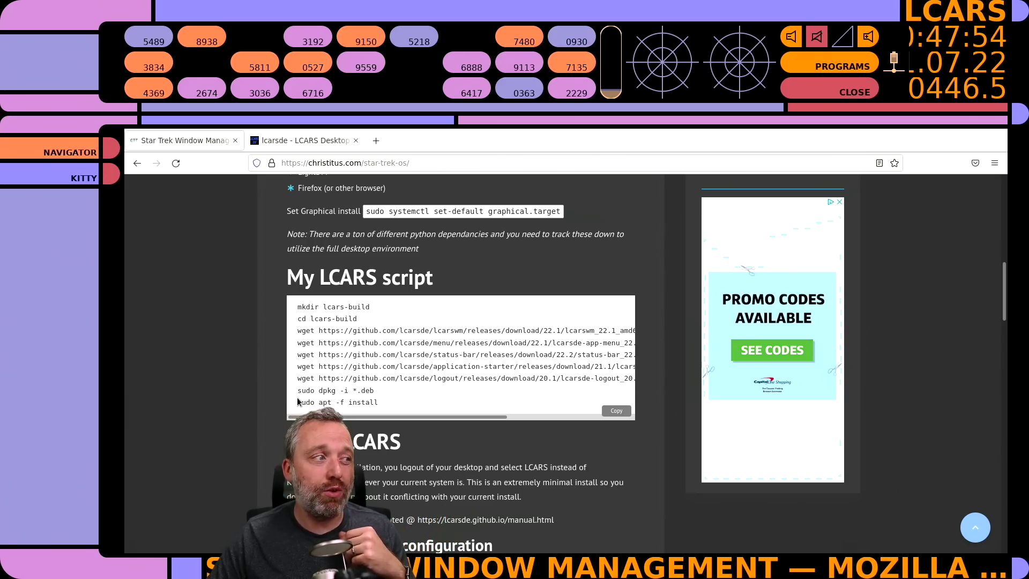
left_click_drag(298, 402, 368, 403)
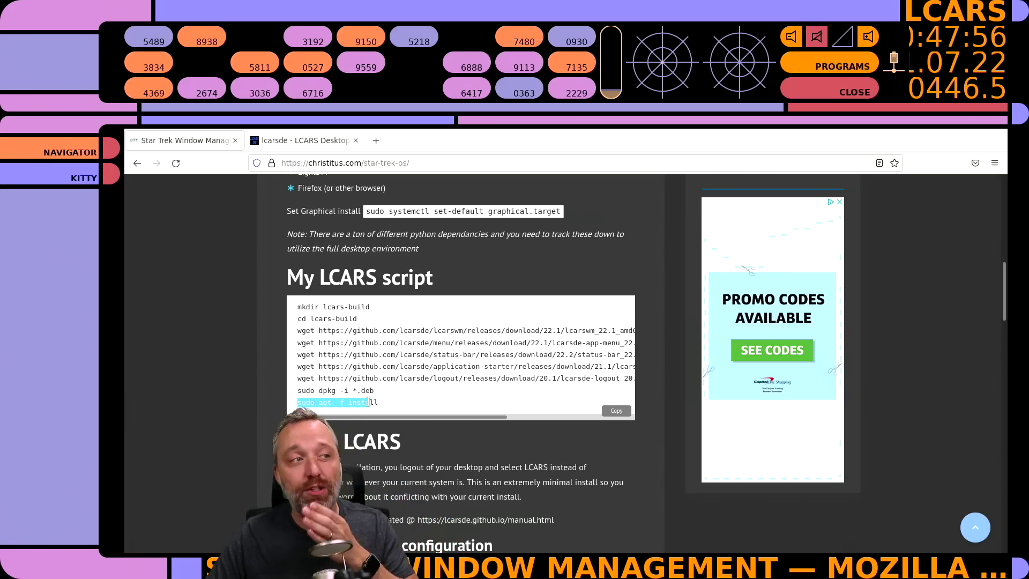
left_click_drag(368, 402, 377, 403)
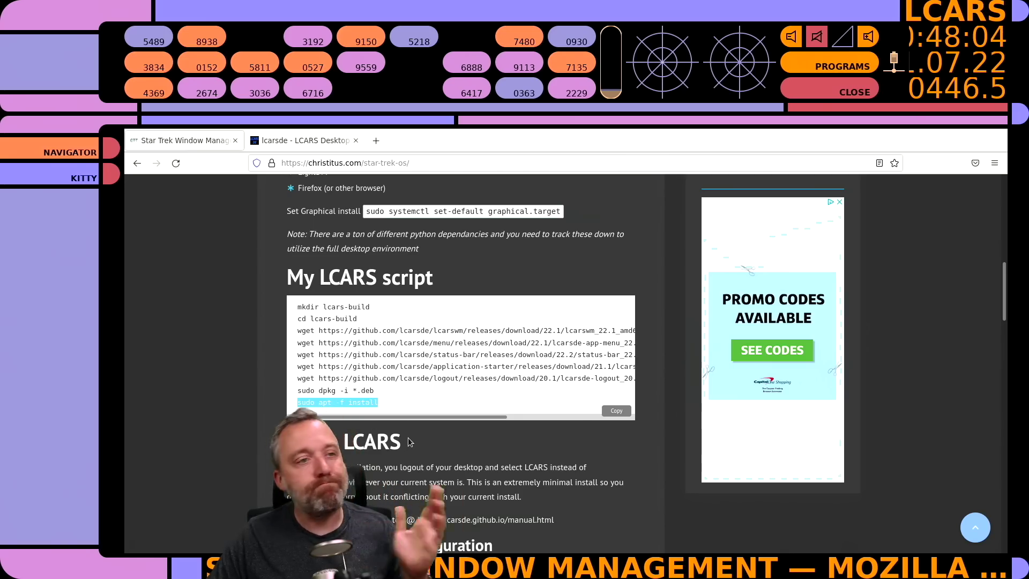
Scroll further down the article, then switch to the lcarsde Installation tab.
scroll(400, 427, "down", 3)
scroll(339, 303, "down", 1)
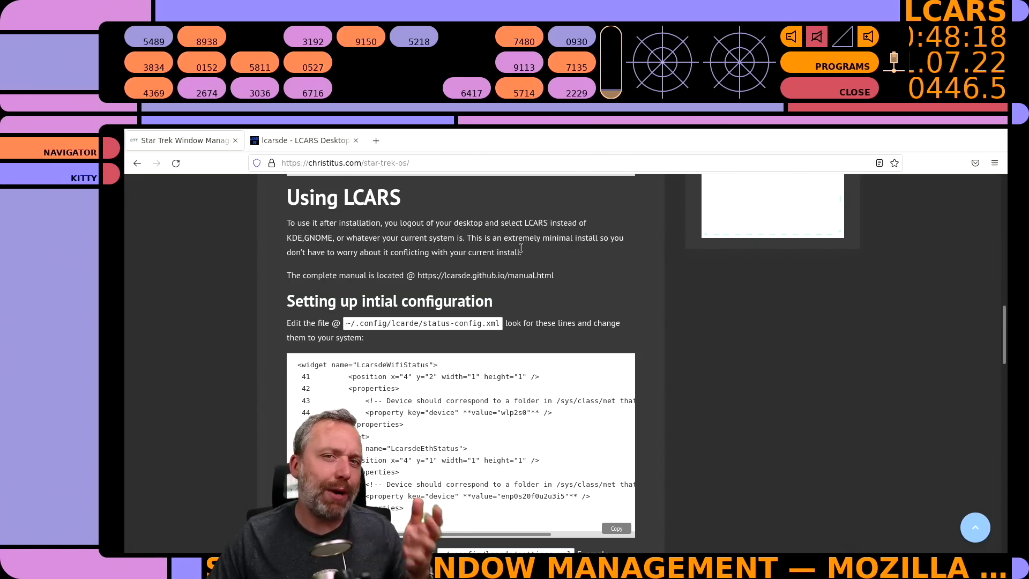
left_click(301, 142)
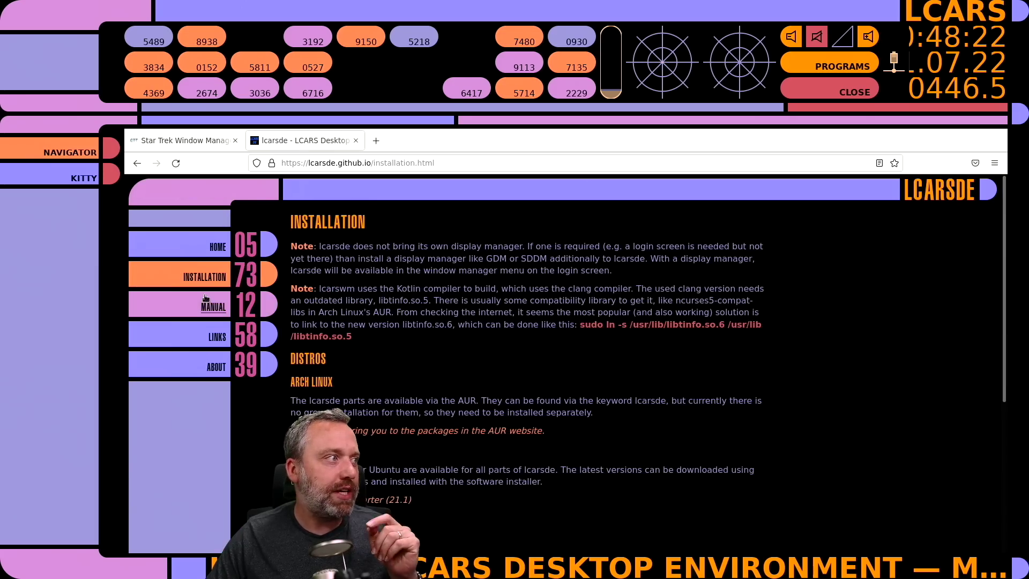
Open the lcarsde Manual, scroll to the LCARS Window Manager key bindings, and go fullscreen with Win+M.
left_click(214, 303)
scroll(609, 345, "down", 2)
scroll(610, 345, "down", 2)
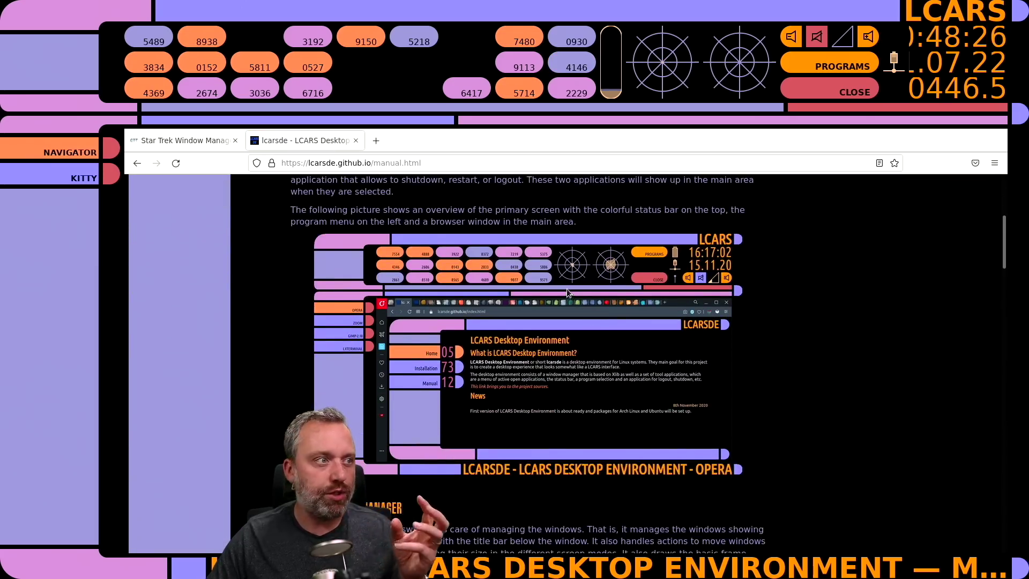
scroll(542, 305, "down", 2)
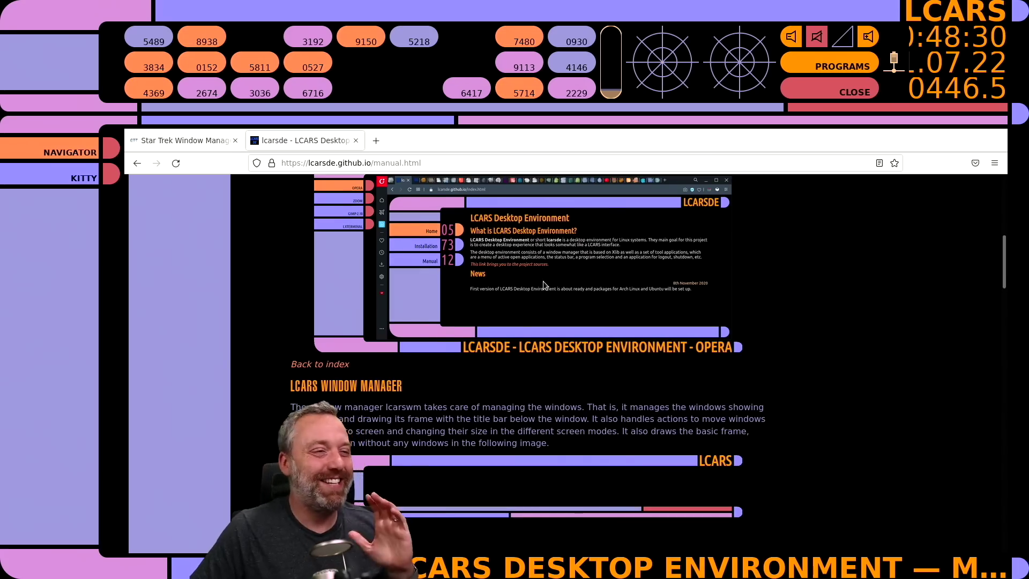
scroll(544, 281, "down", 2)
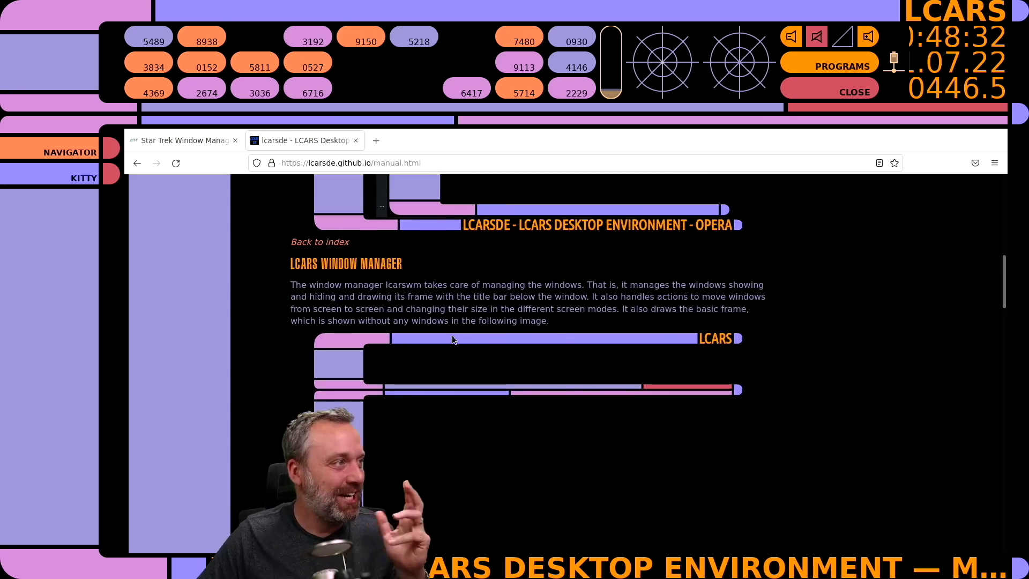
scroll(407, 291, "down", 1)
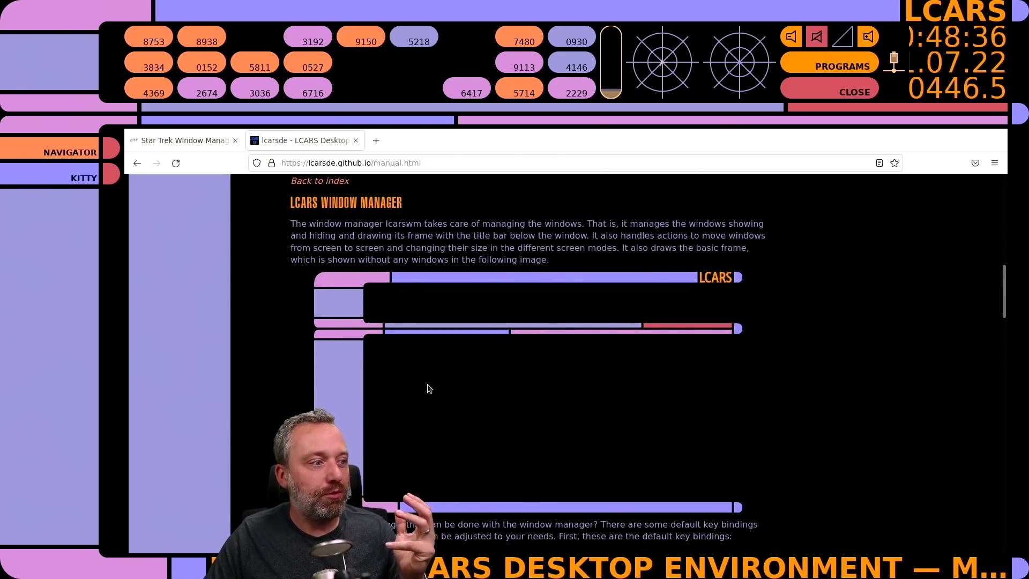
scroll(536, 300, "down", 4)
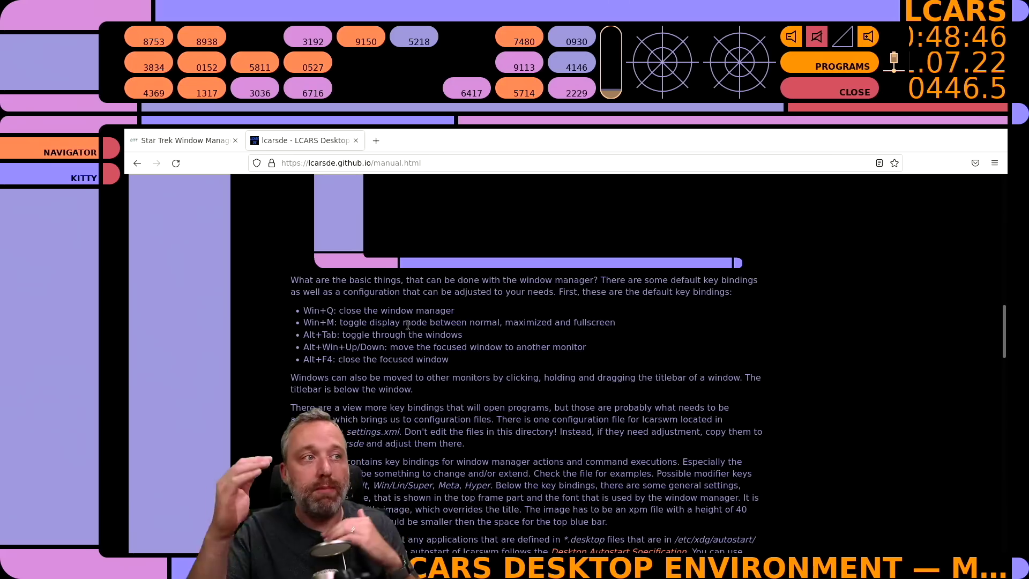
key("super+m")
Restore Firefox to the LCARS frame with Win+M, Alt+Tab to kitty and back, and scroll the manual.
key("super+m")
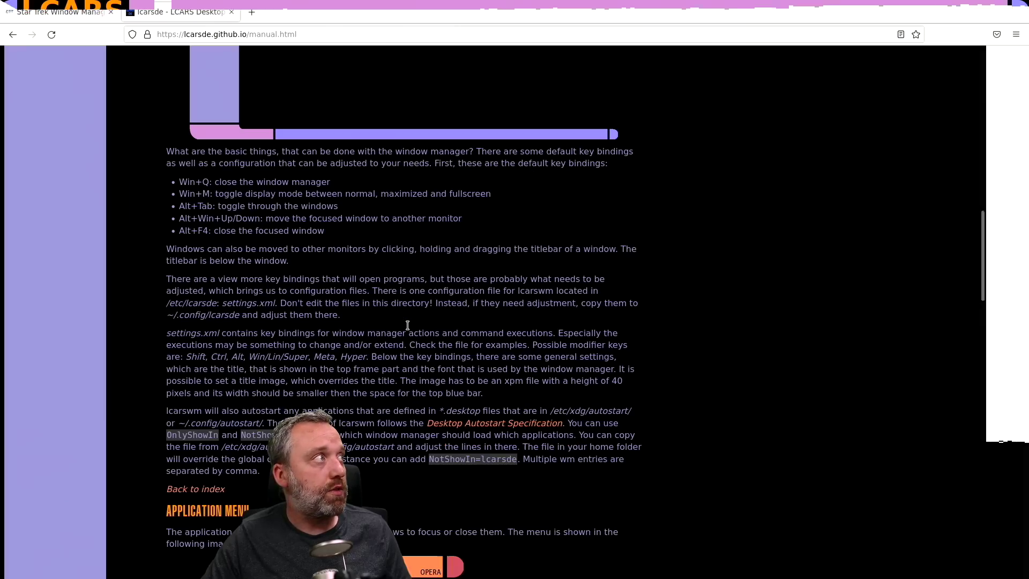
key("super+m")
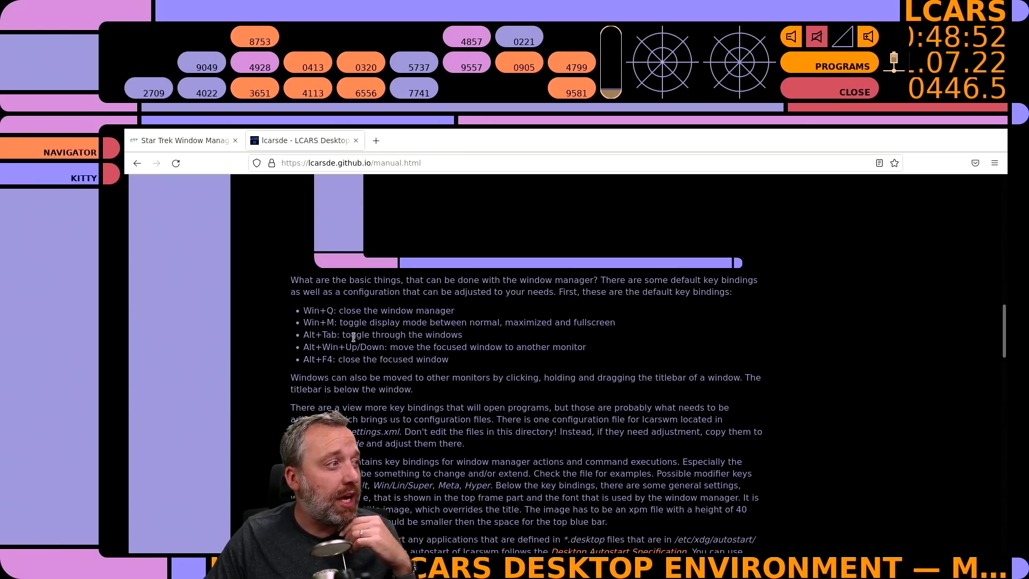
key("alt+Tab")
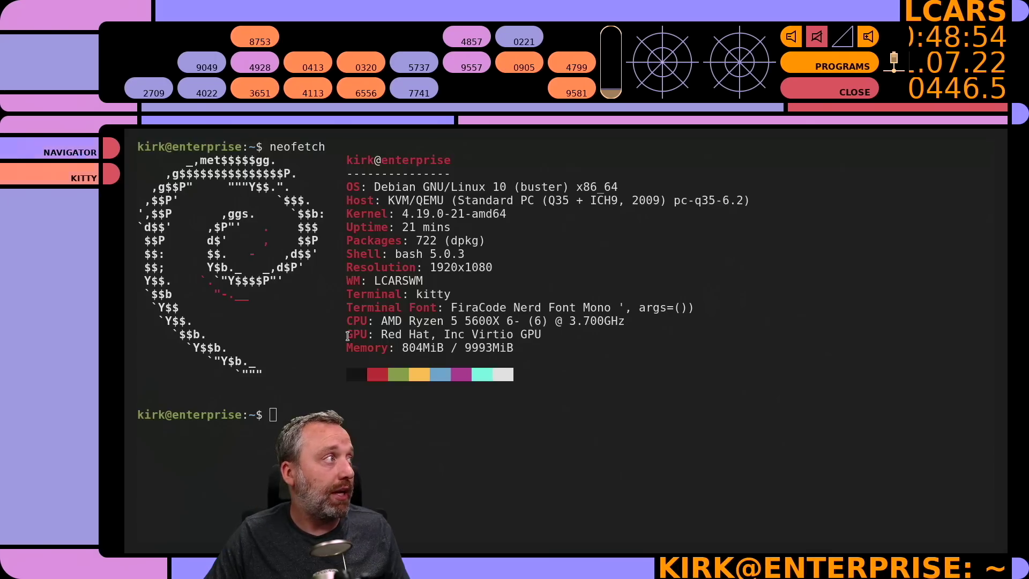
key("alt+Tab")
key("alt+Tab")
key("alt+Tab")
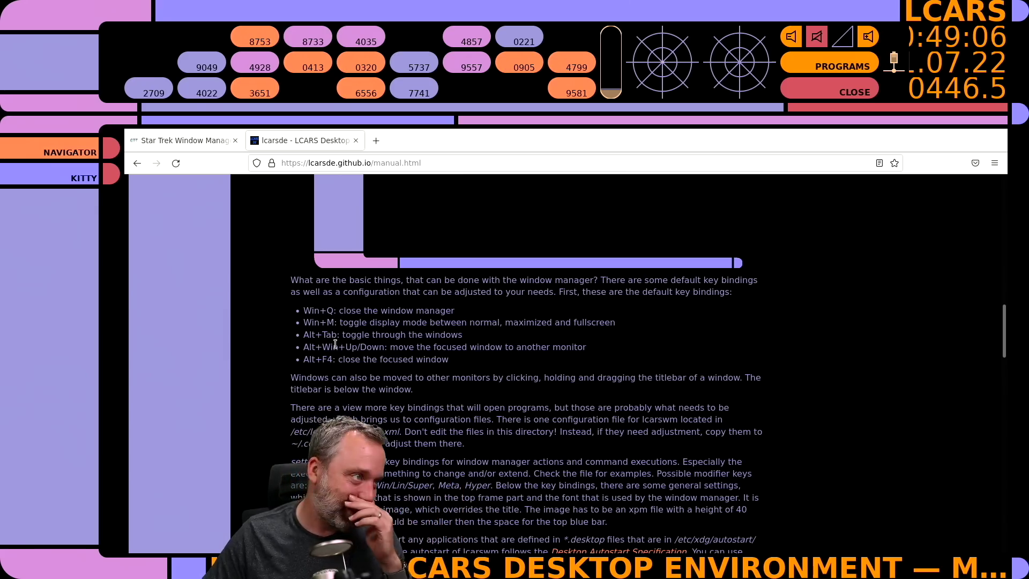
scroll(343, 348, "down", 3)
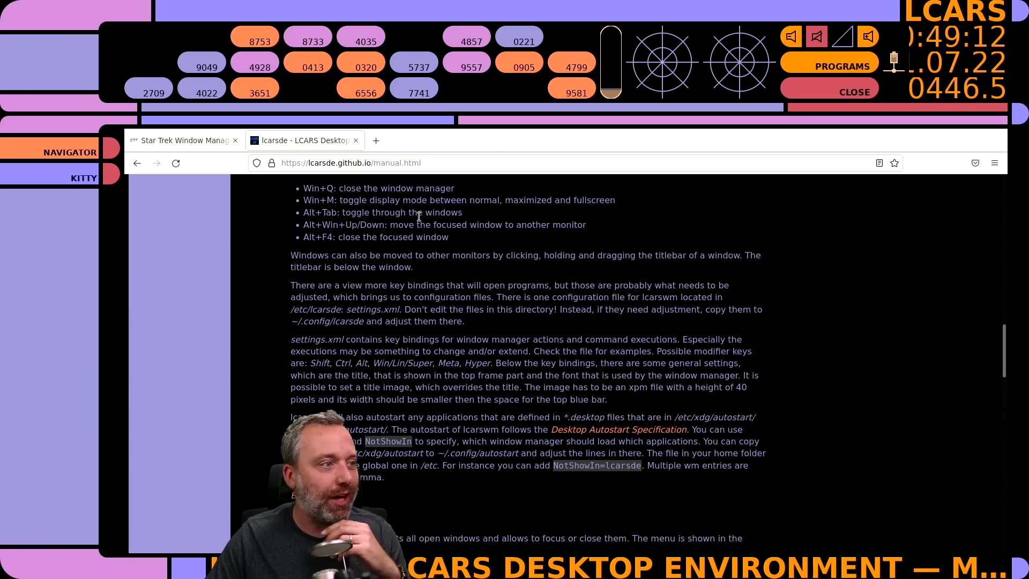
Launch Thunar File Manager from PROGRAMS, then close it with its red end-cap.
scroll(396, 266, "down", 7)
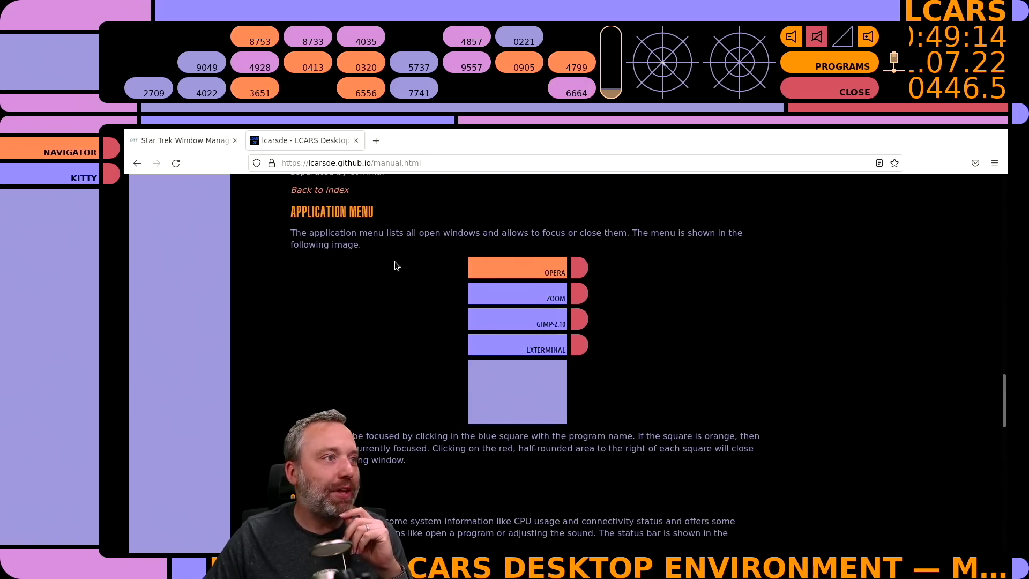
left_click(849, 63)
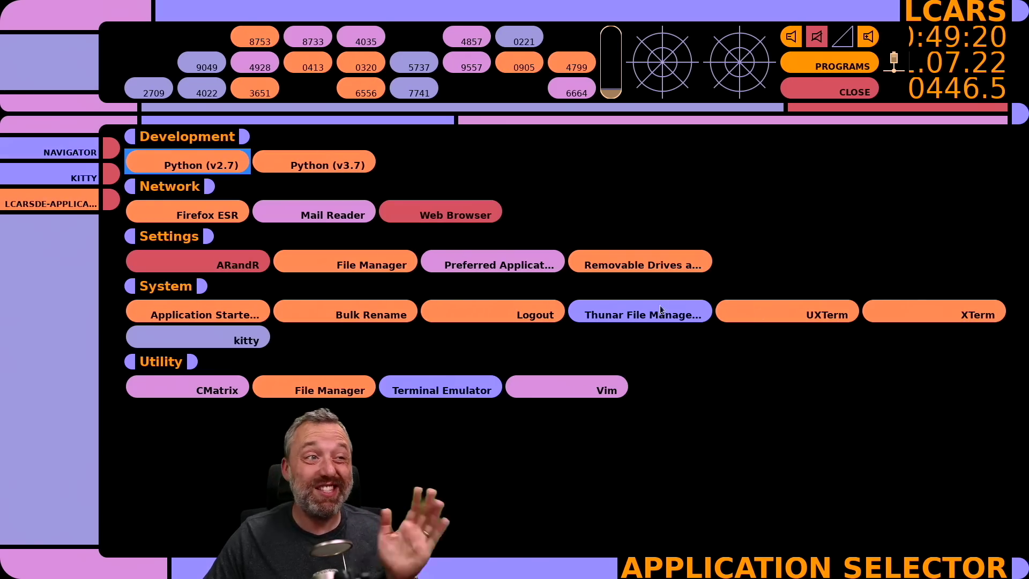
left_click(641, 313)
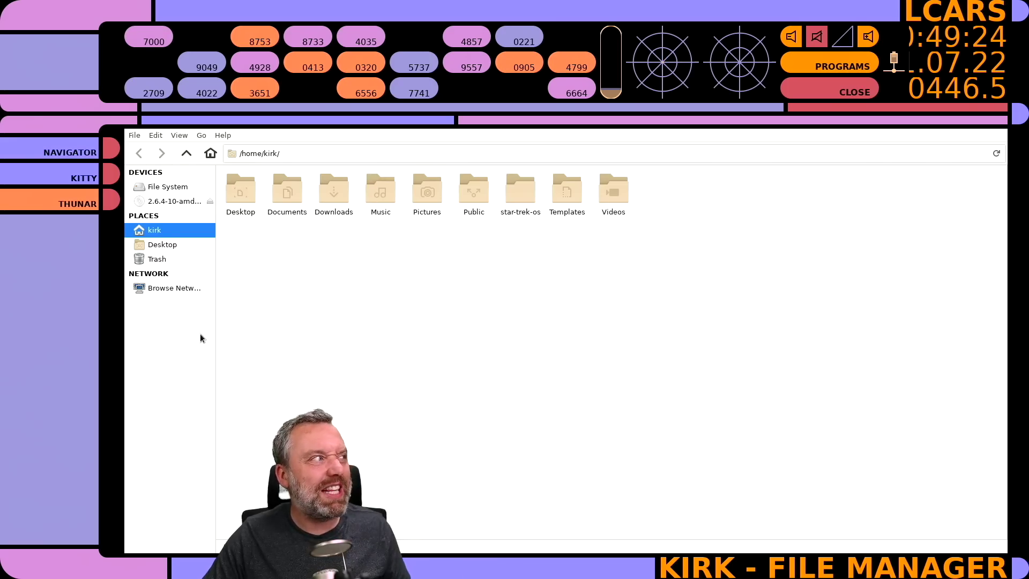
left_click(111, 201)
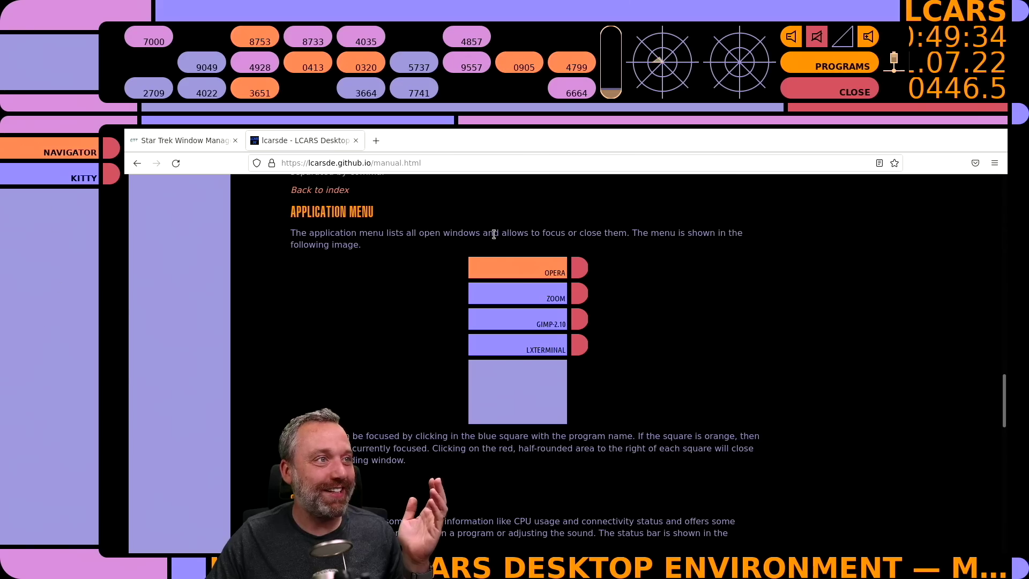
Switch to kitty and back, then scroll the manual to the Status Bar section.
left_click(51, 170)
left_click(57, 168)
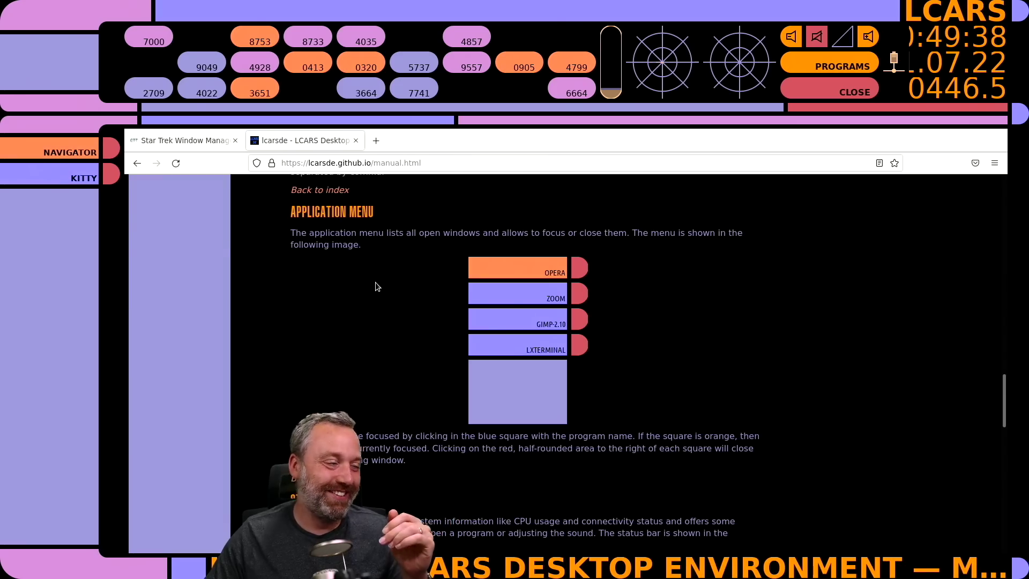
scroll(399, 310, "down", 5)
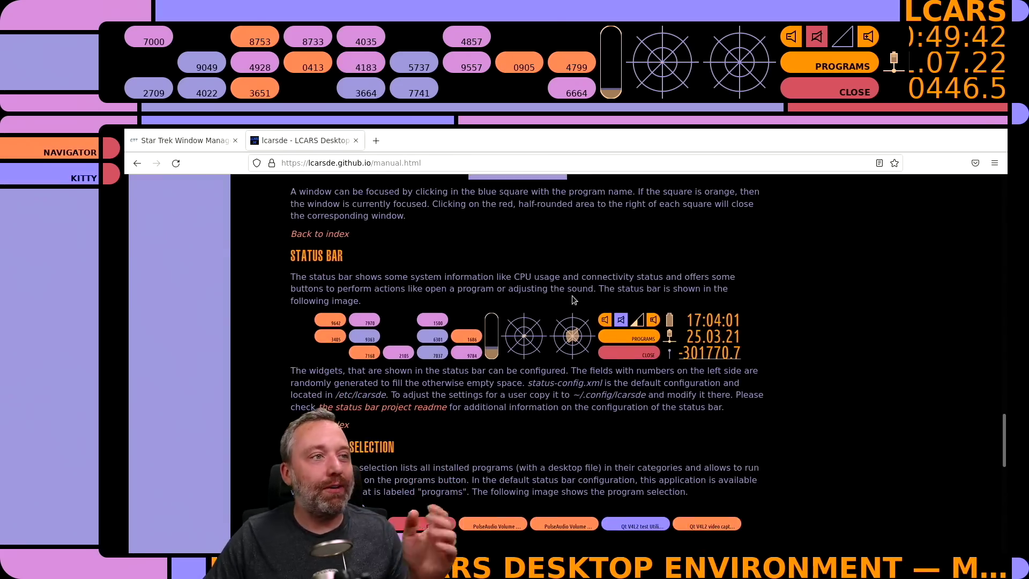
Scroll the manual to the Status Bar and Application Selection sections, then bring kitty forward.
scroll(542, 370, "down", 1)
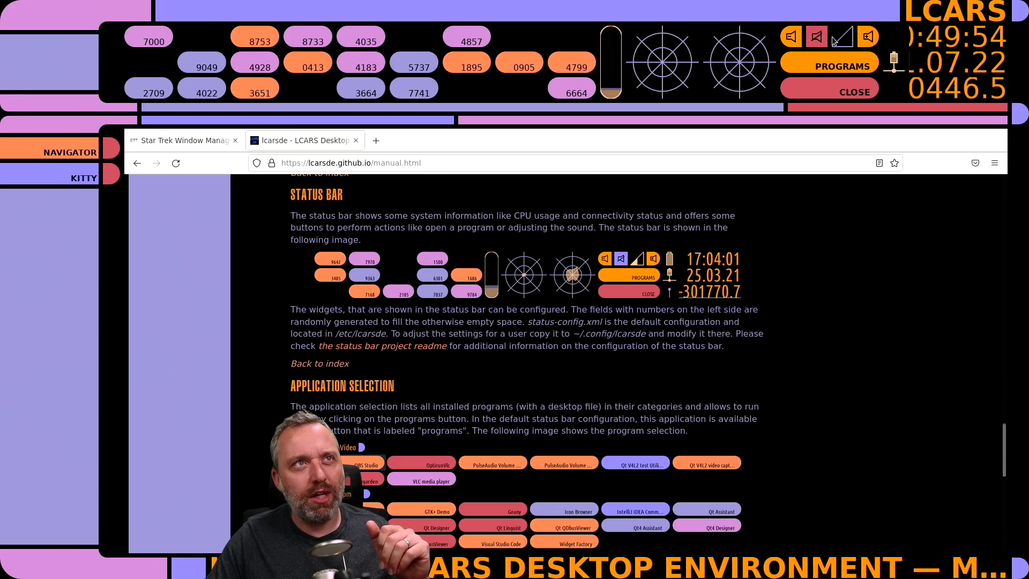
left_click(73, 181)
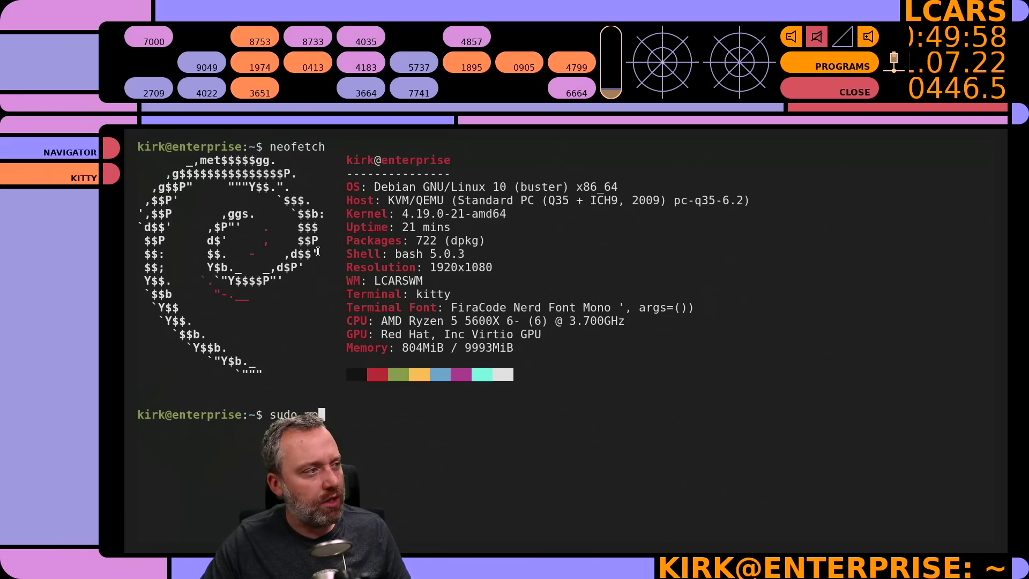
Install alsa-utils with sudo apt, correcting the 'instal' typo, then change into ~/.config.
type("sudo apt install ami")
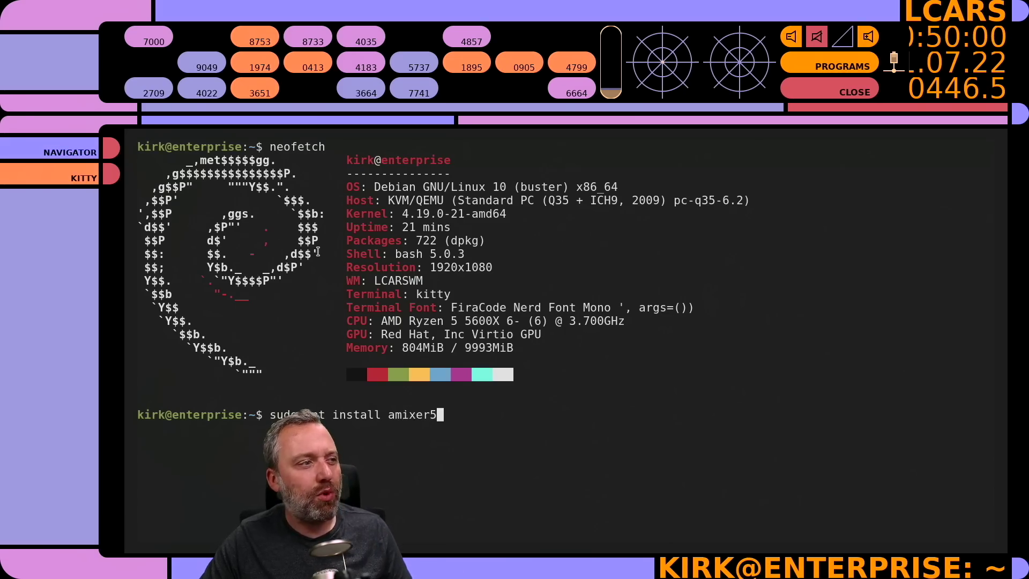
type("xer5")
key("Return")
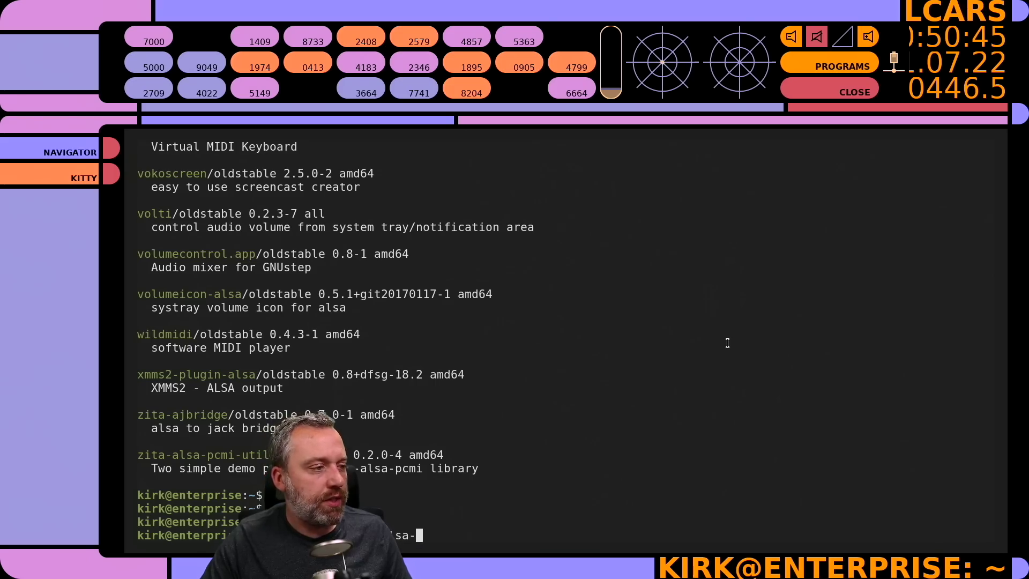
key("Return")
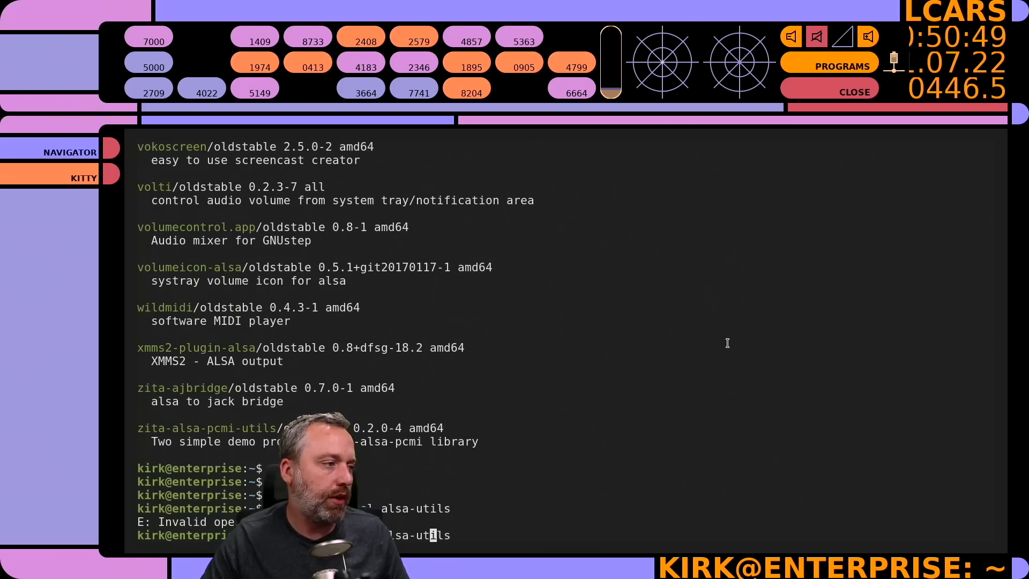
key("Left")
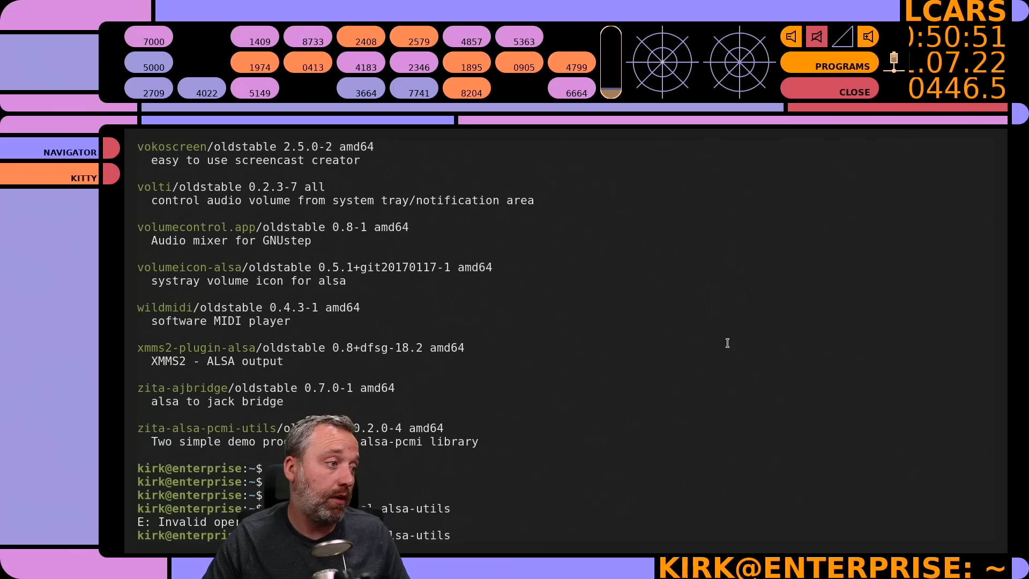
type("l")
key("Return")
key("Return")
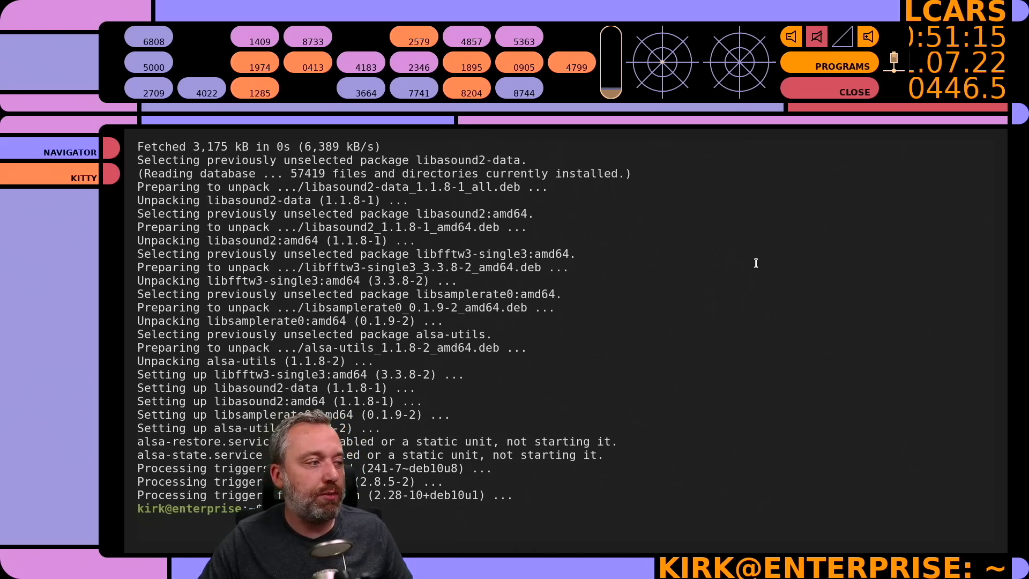
key("Return")
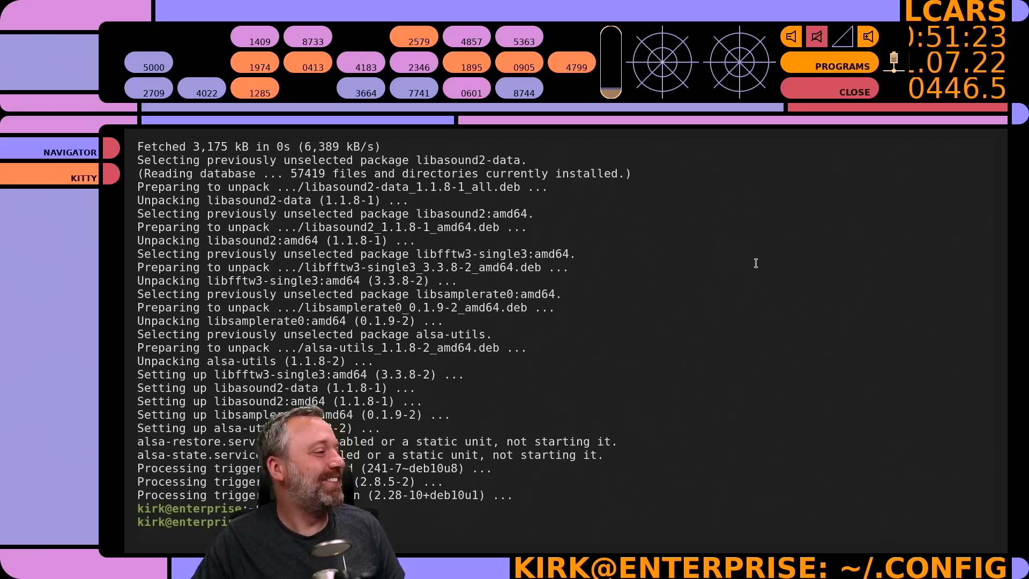
Enter ~/.config/lcarsde and list it, showing settings.xml and status-config.xml.
type("cd lcarsde/")
key("Return")
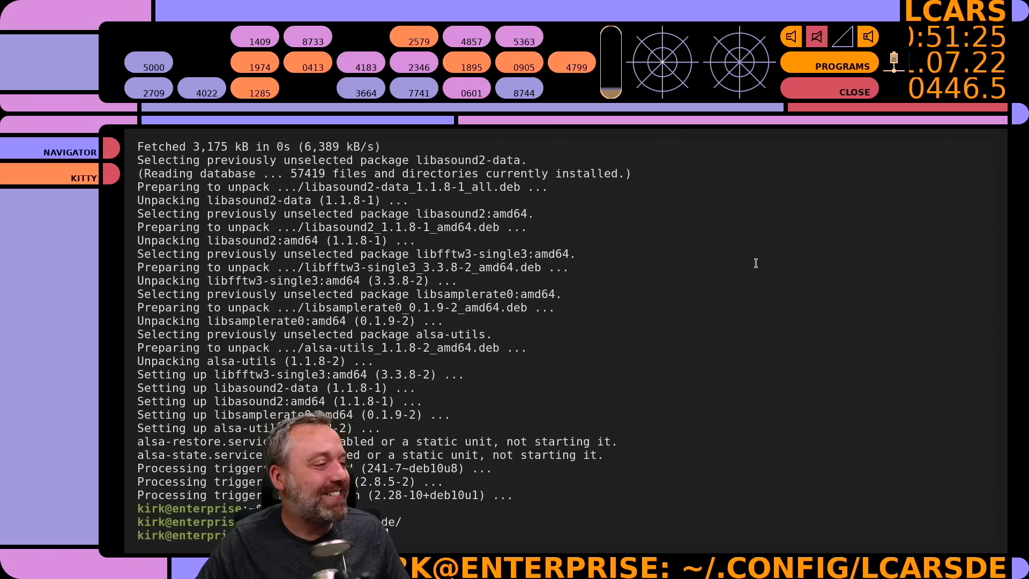
type("ll")
key("Return")
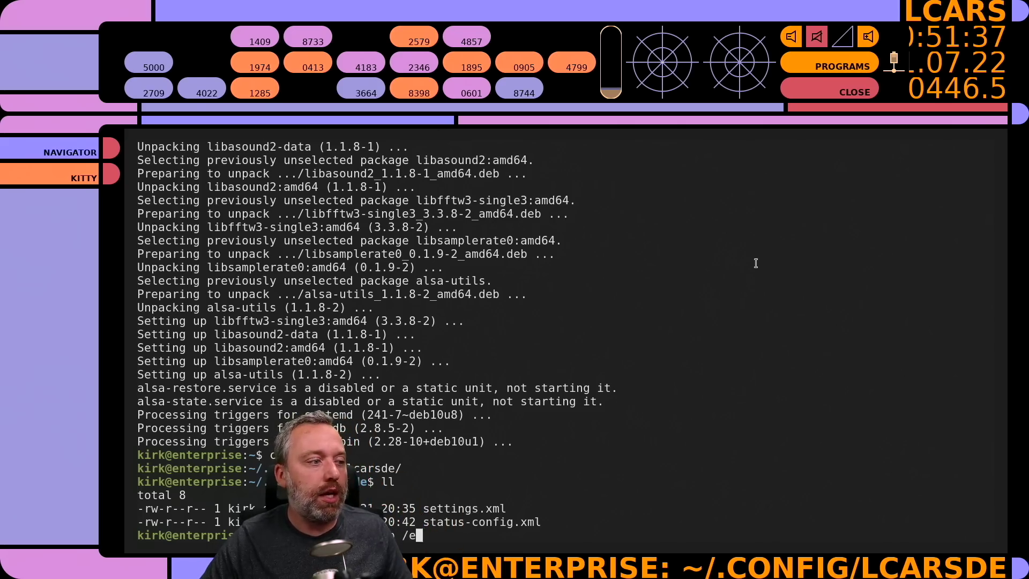
Rebuild the copy command from /etc/lcarsde/* to ./.config/lcarsde/, then clear it.
key("Tab")
type("lca")
key("Tab")
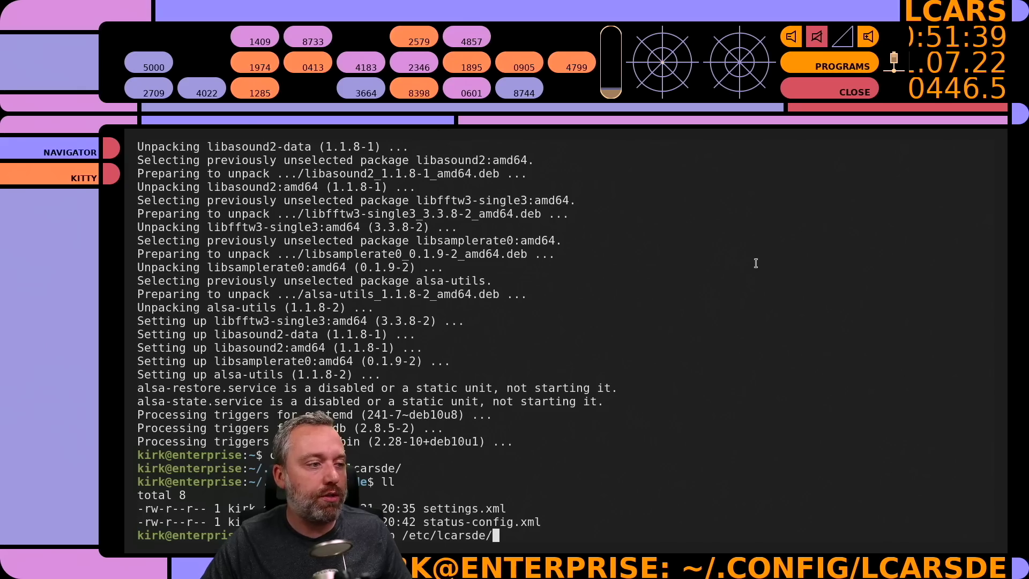
type("* ")
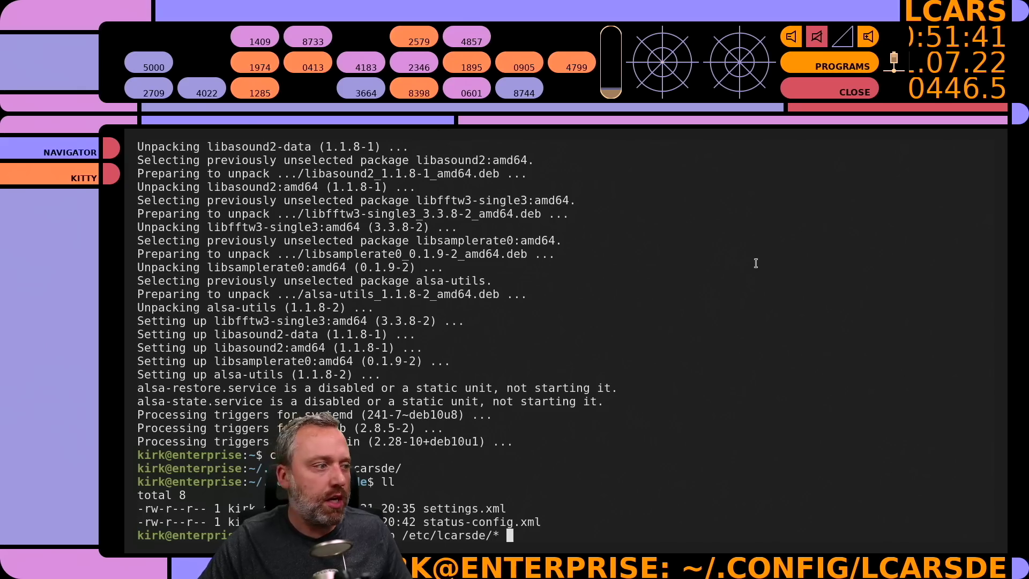
type(".")
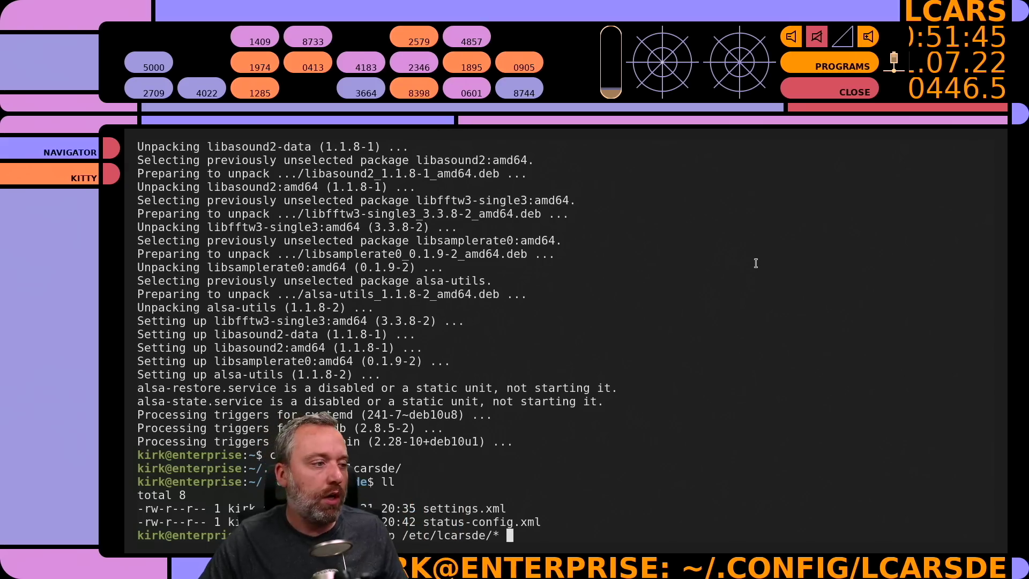
type("/")
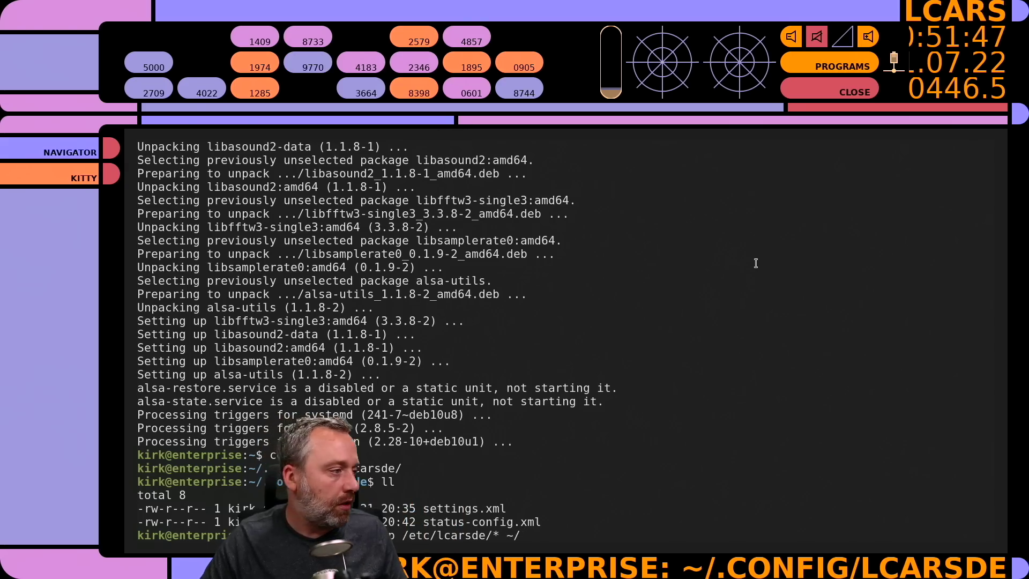
type(".config/lcarsde/")
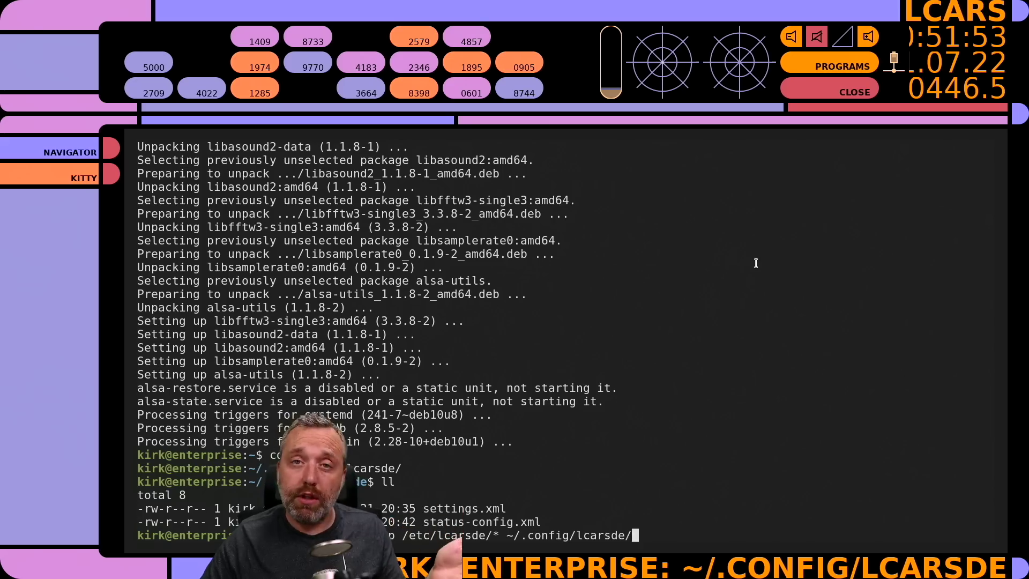
key("BackSpace")
key("BackSpace")
key("BackSpace")
key("BackSpace")
key("BackSpace")
key("BackSpace")
key("BackSpace")
key("BackSpace")
key("BackSpace")
key("BackSpace")
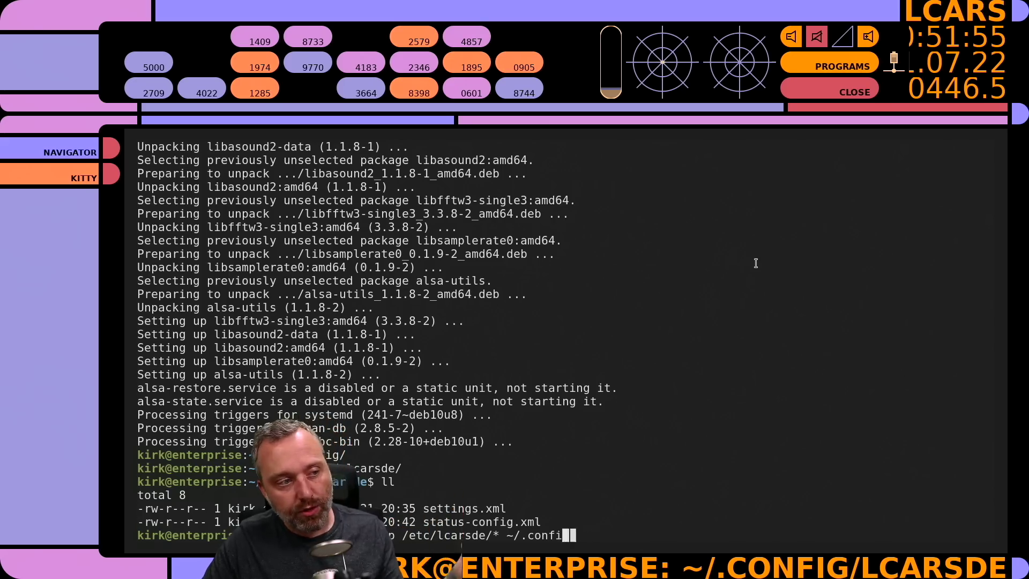
key("BackSpace")
key("BackSpace")
key("BackSpace")
key("BackSpace")
key("BackSpace")
key("BackSpace")
key("BackSpace")
key("BackSpace")
key("BackSpace")
key("BackSpace")
key("BackSpace")
key("BackSpace")
key("BackSpace")
key("BackSpace")
key("BackSpace")
key("BackSpace")
key("BackSpace")
key("BackSpace")
key("BackSpace")
key("BackSpace")
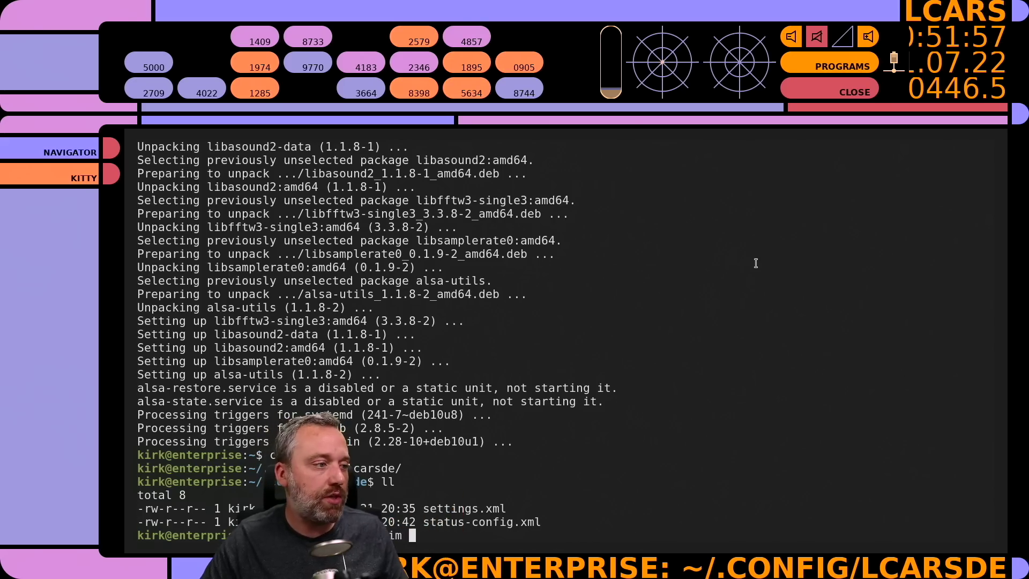
Open settings.xml in vim and replace a character in the kitty launch binding with X.
type("settings.xml")
key("Return")
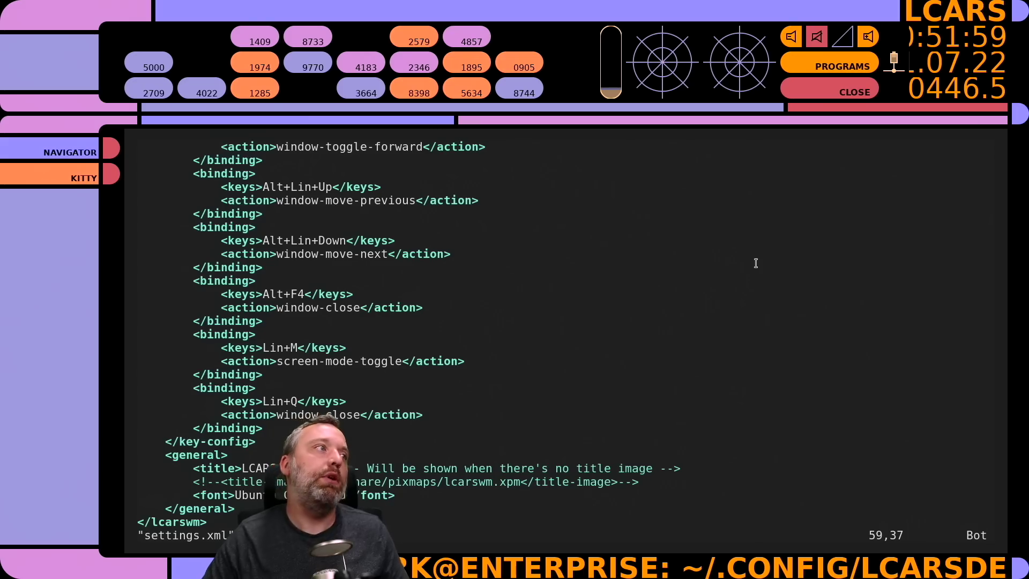
key("ctrl+b")
key("ctrl+b")
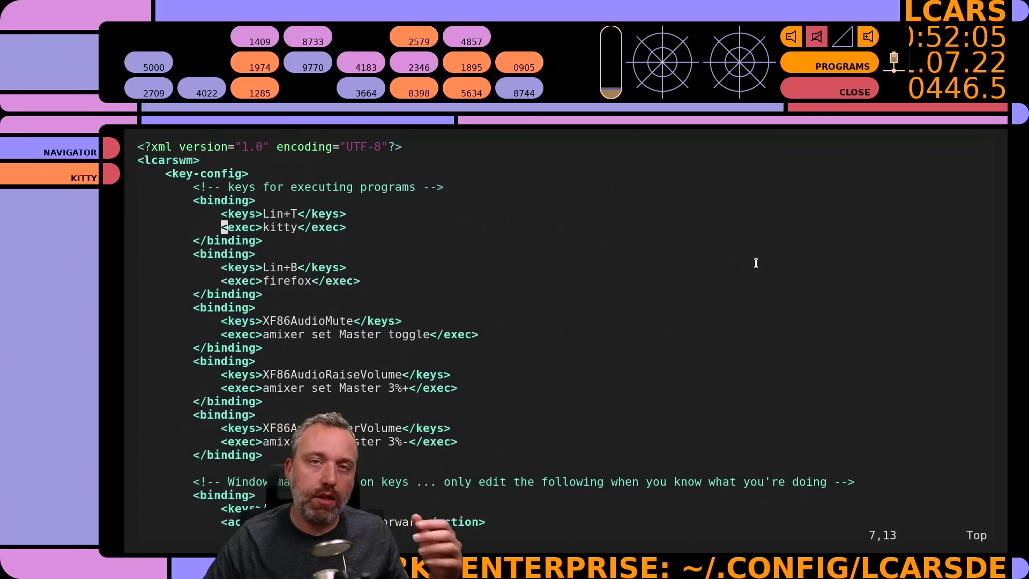
key("k")
key("l")
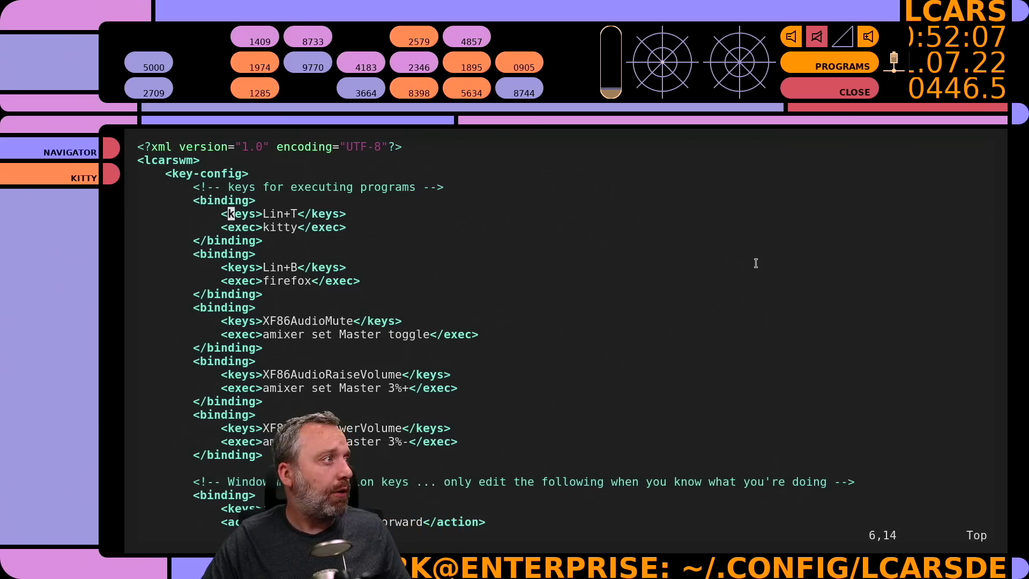
key("l")
key("l")
key("l")
key("l")
key("l")
key("l")
key("l")
key("l")
key("l")
type("r")
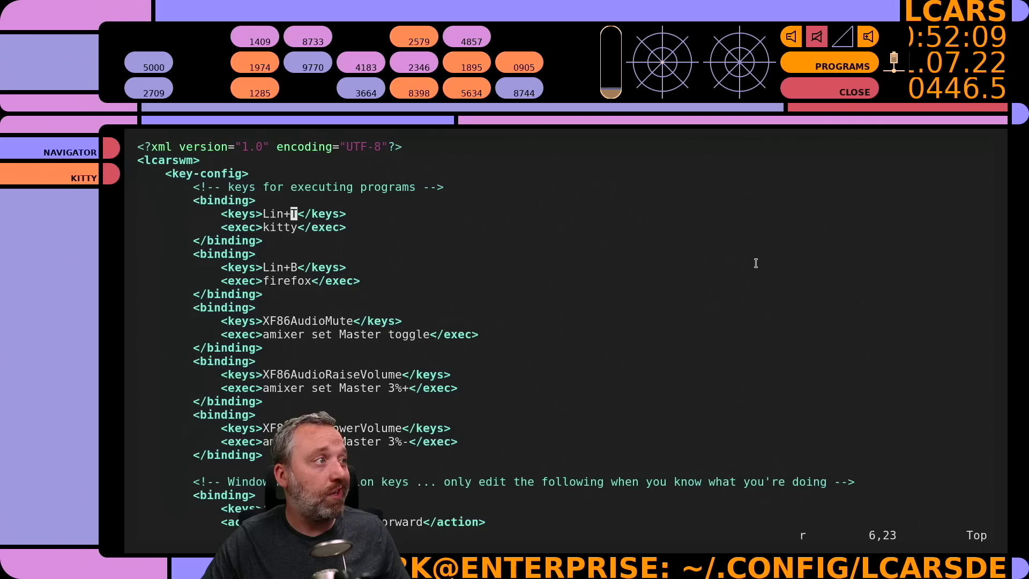
type("X")
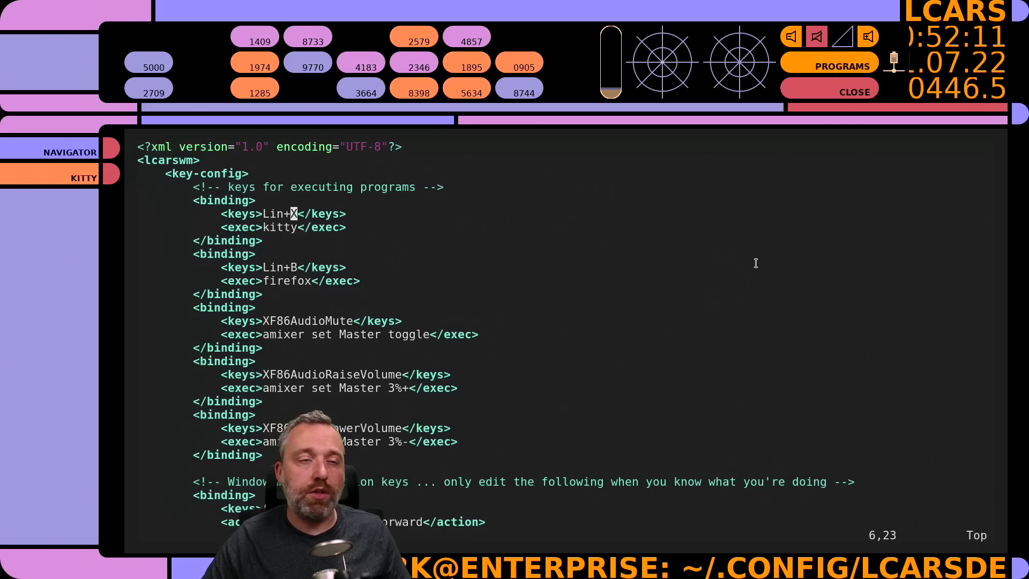
Browse the Firefox, mute-volume and window-management bindings down to Lin+Q close, then quit vim.
key("j")
key("j")
key("j")
key("j")
key("j")
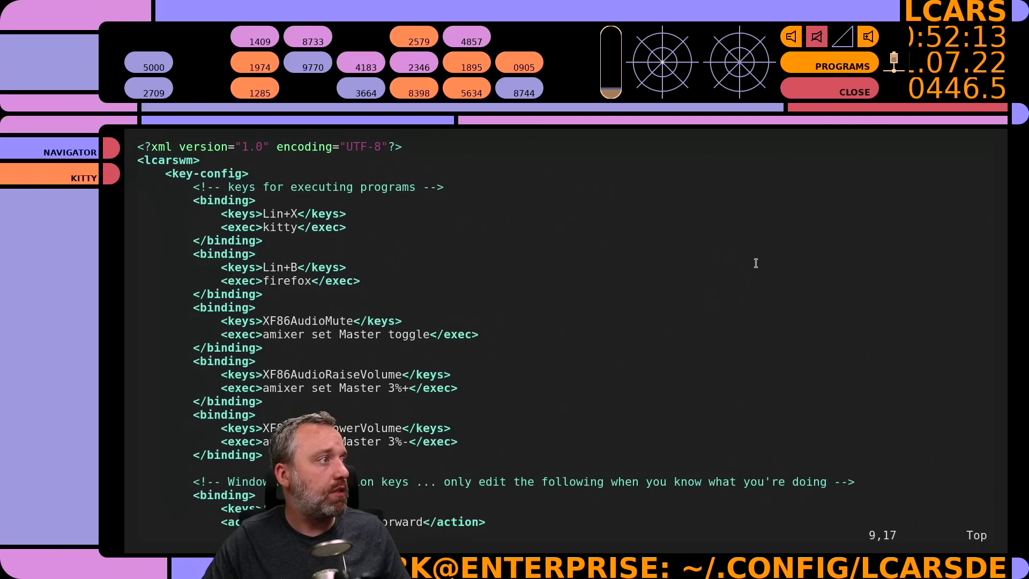
key("k")
key("k")
key("k")
key("k")
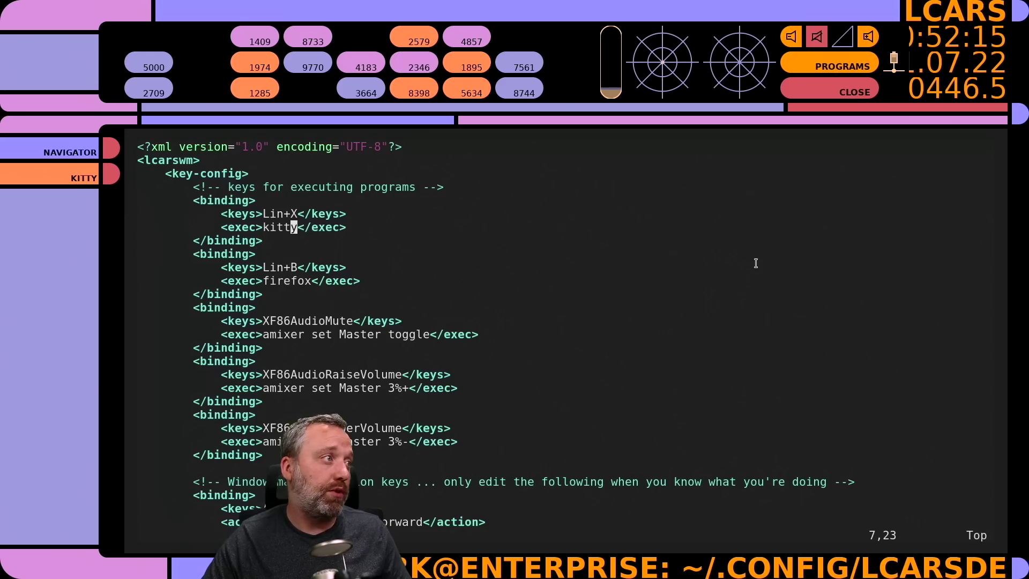
key("j")
key("j")
key("j")
key("j")
key("j")
key("j")
key("j")
key("j")
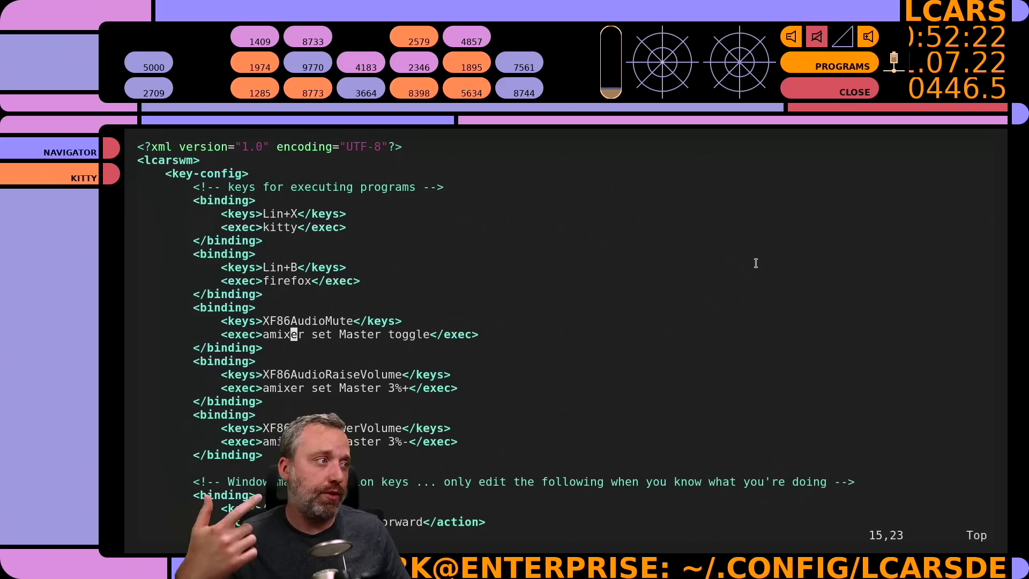
key("ctrl+f")
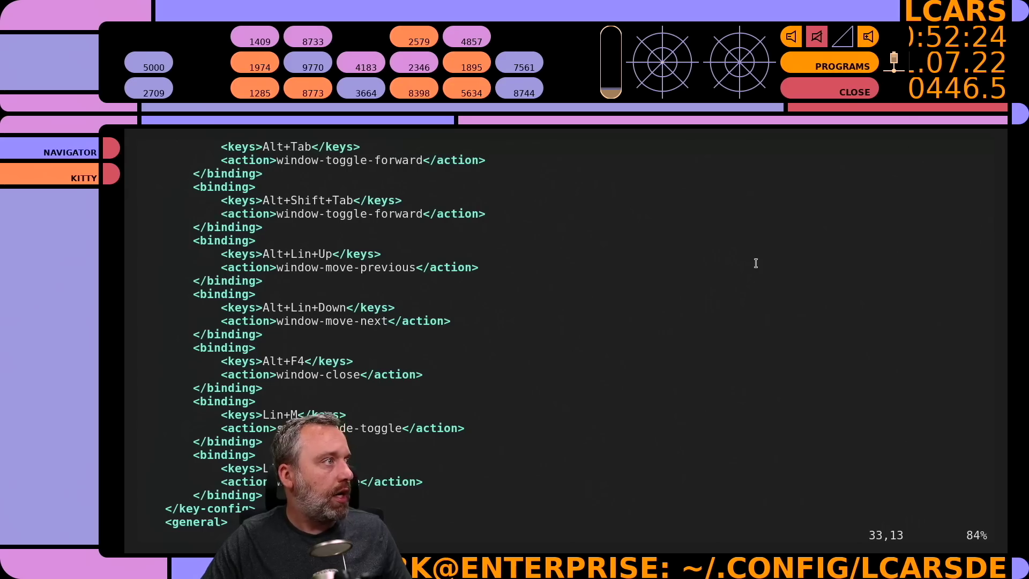
key("Down")
key("Down")
key("Down")
key("Down")
key("Down")
key("Down")
key("Down")
key("Down")
key("Down")
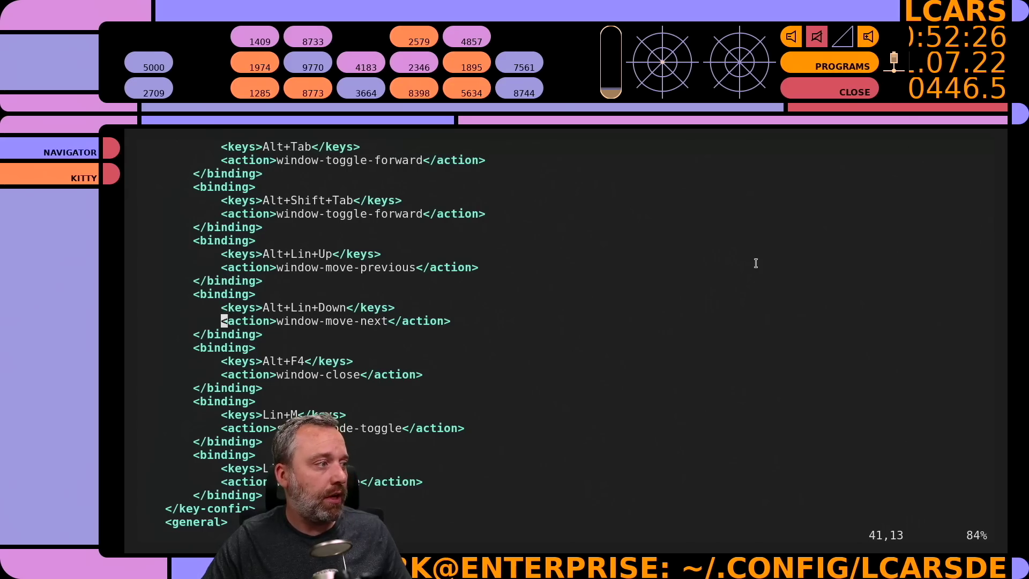
key("Down")
key("Down")
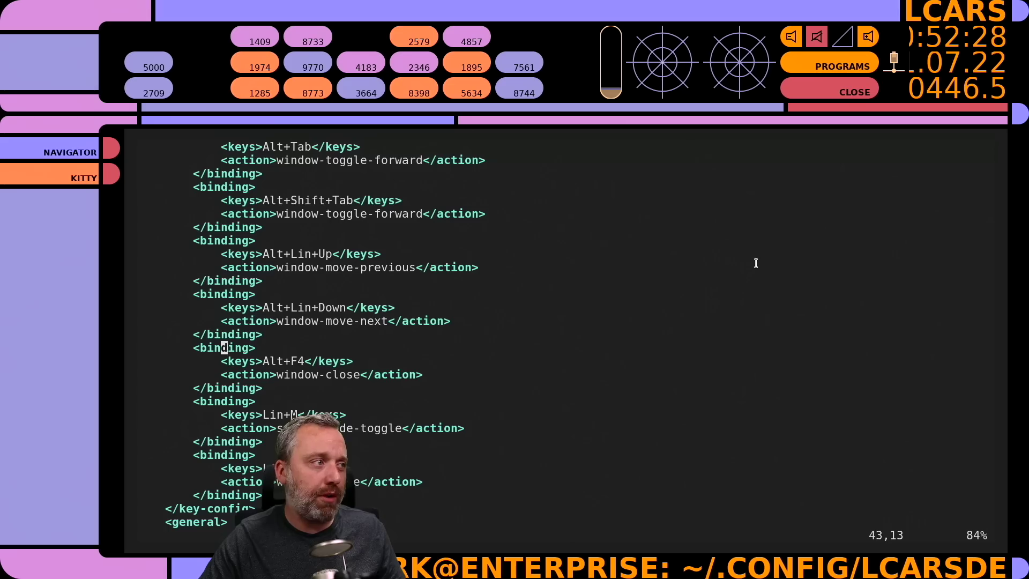
key("Down")
key("Down")
key("Down")
key("Down")
key("Down")
key("Down")
key("Down")
key("Down")
key("Down")
key("Right")
key("Right")
key("Right")
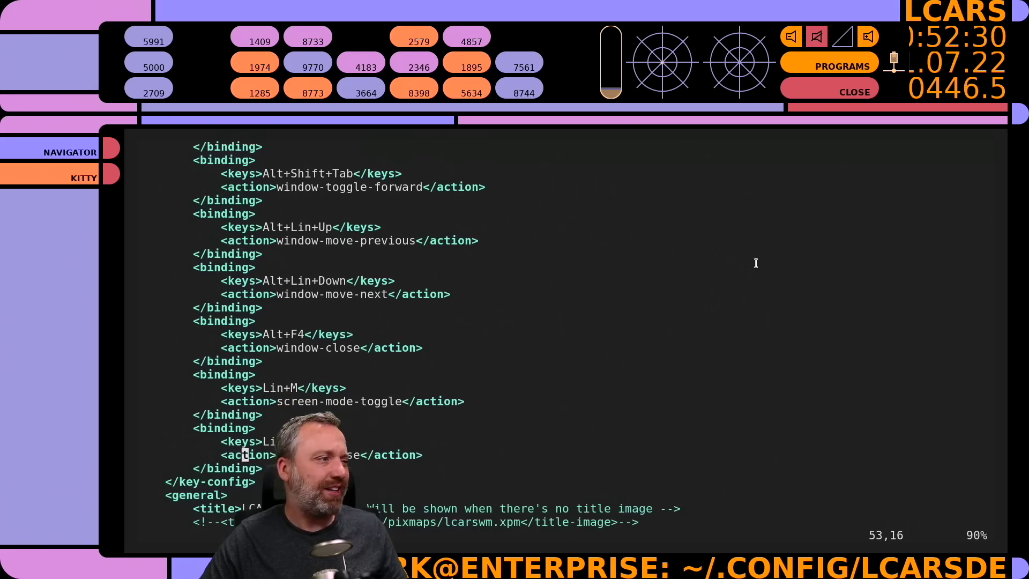
key("Right")
key("Right")
key("Right")
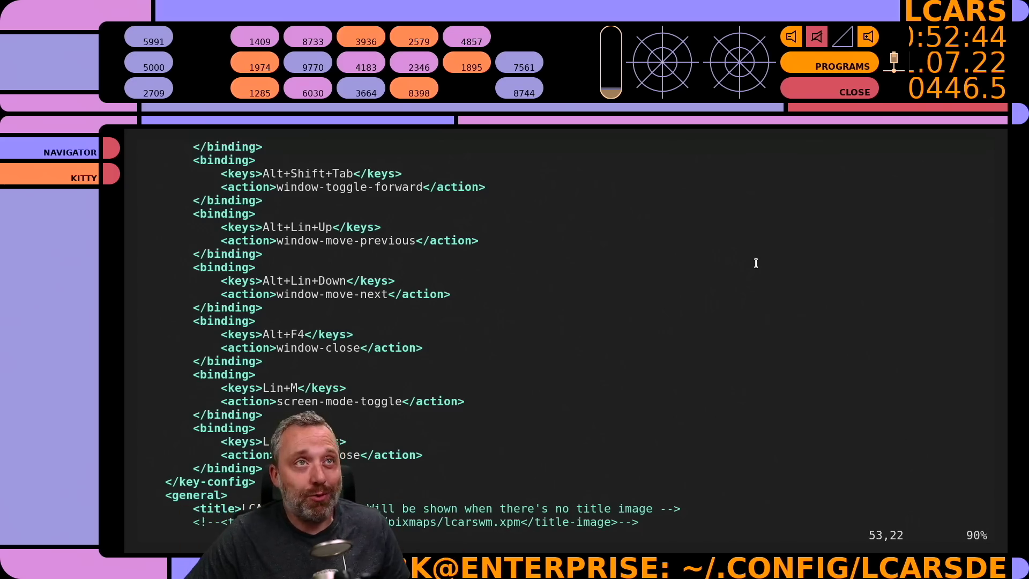
type(":q")
key("Return")
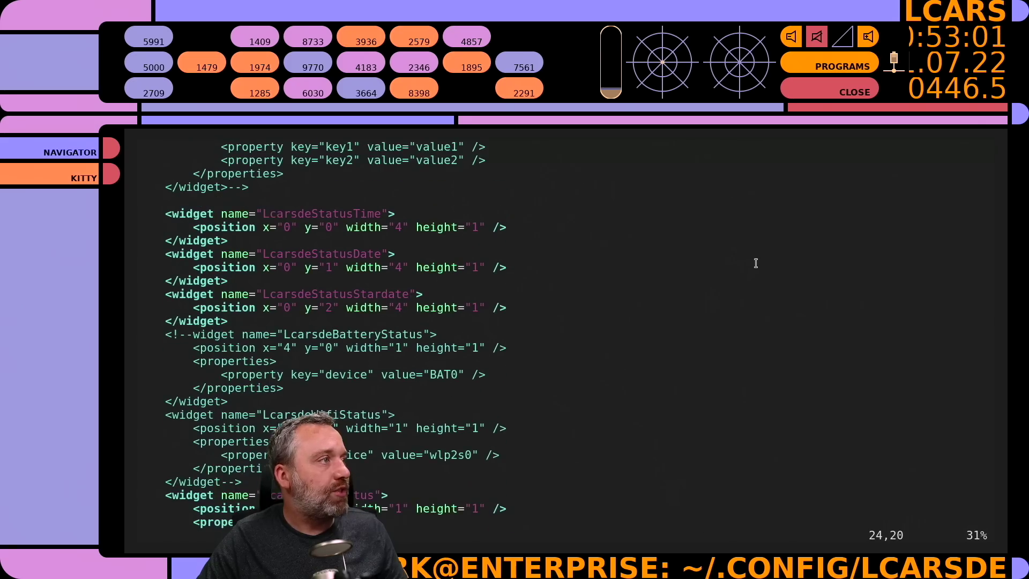
scroll(756, 263, "up", 5)
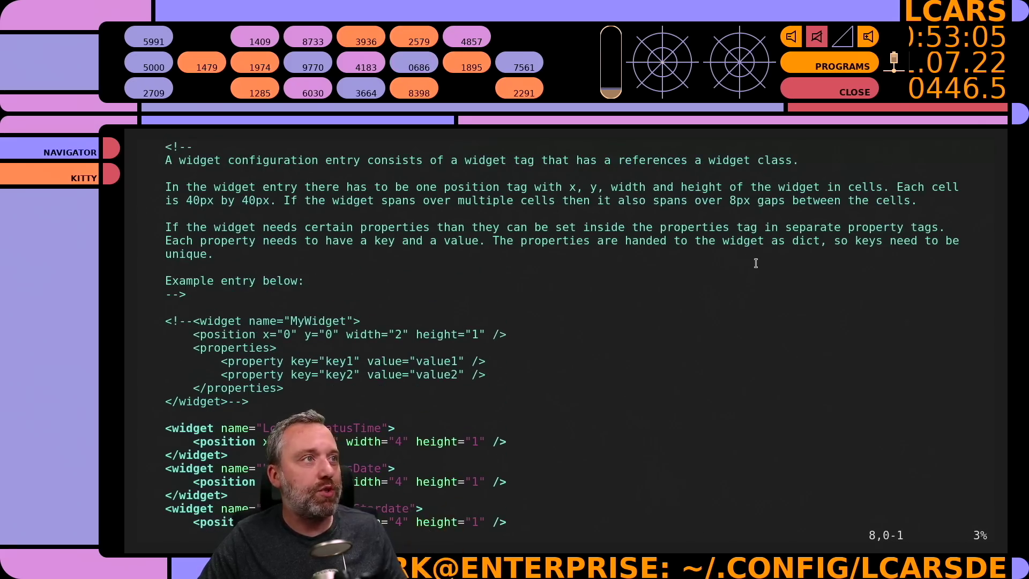
key("k")
key("k")
key("k")
key("k")
key("k")
key("k")
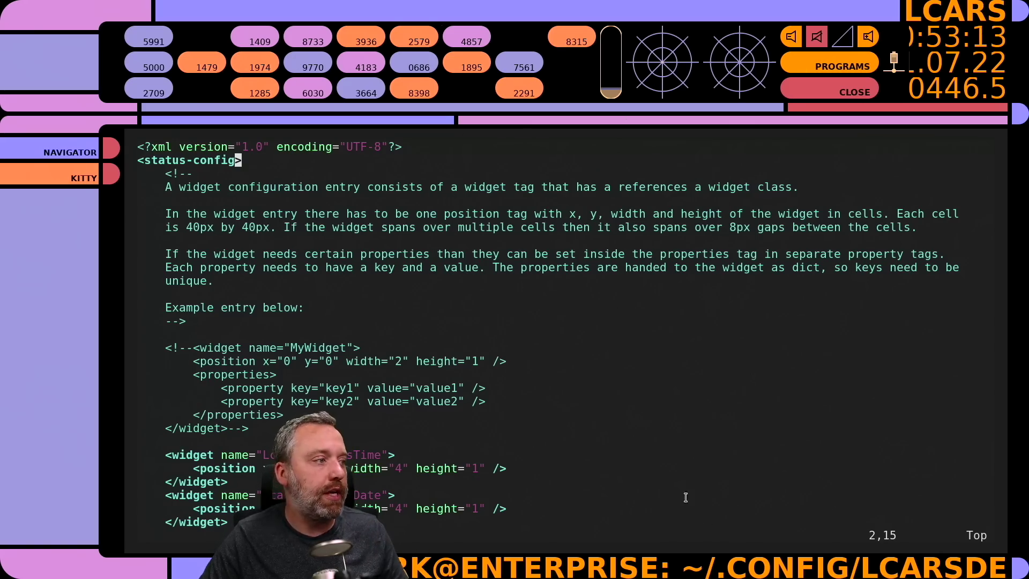
scroll(685, 498, "down", 5)
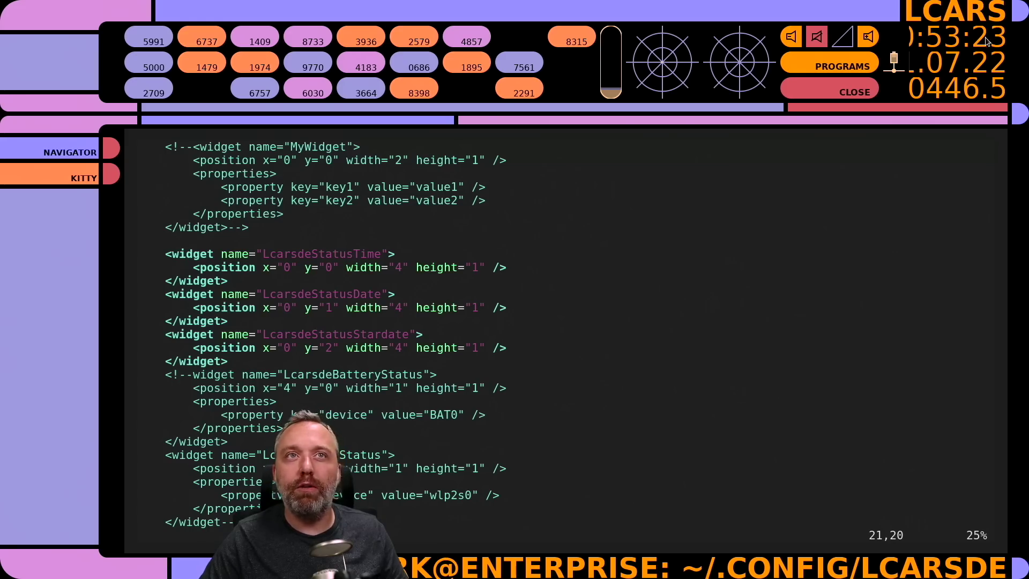
scroll(307, 370, "down", 2)
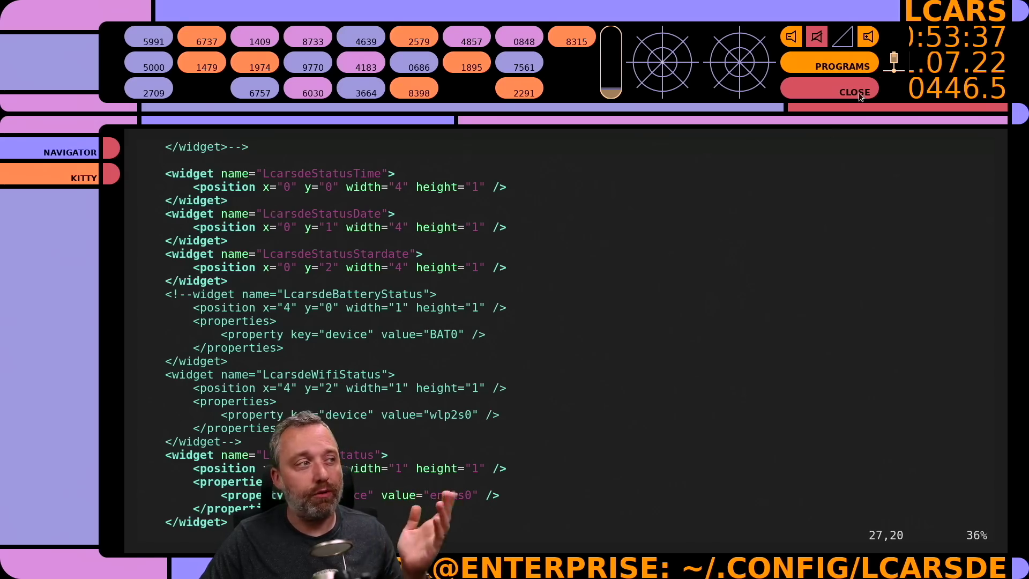
scroll(621, 317, "down", 2)
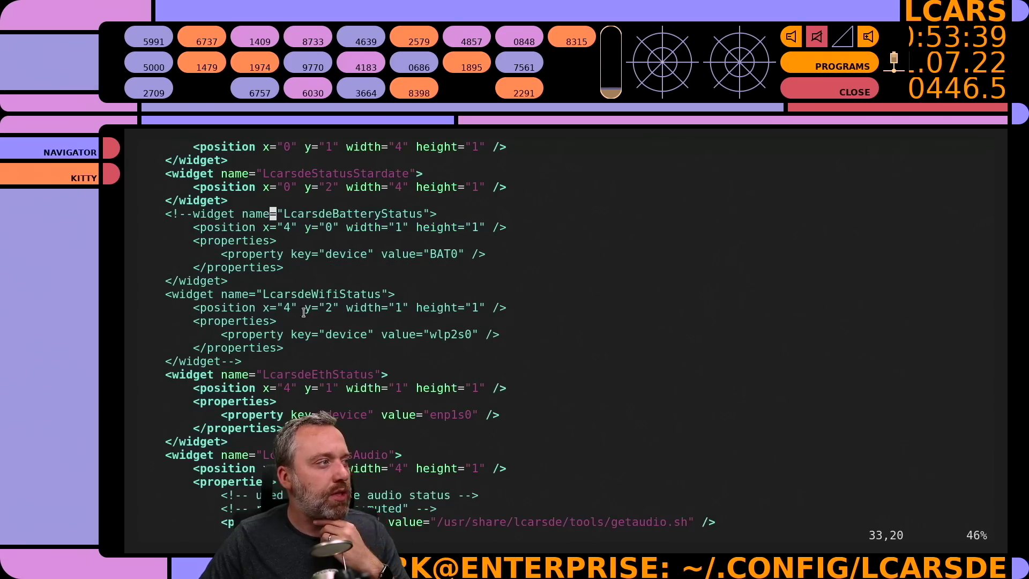
scroll(304, 312, "down", 1)
scroll(346, 281, "down", 1)
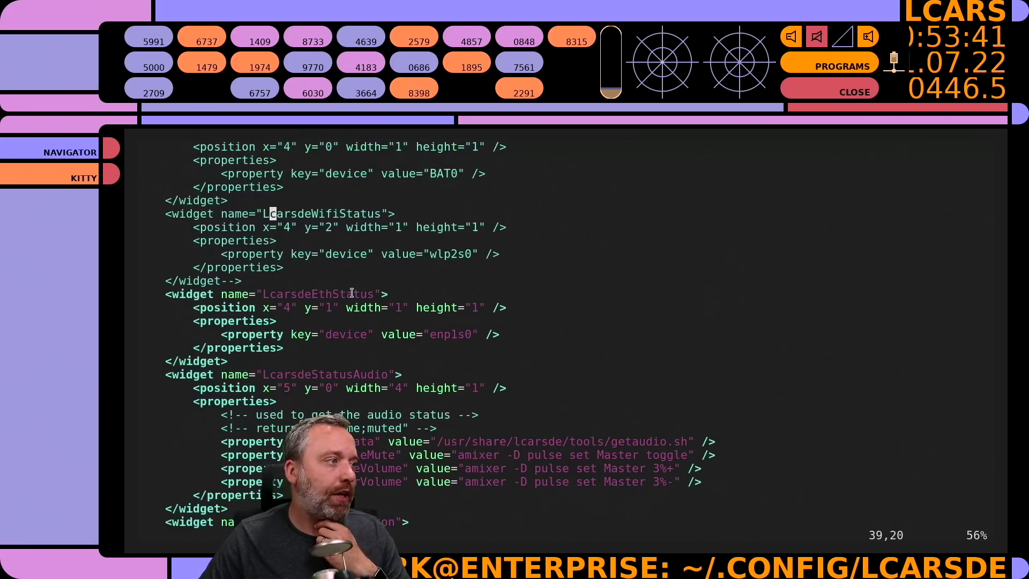
scroll(344, 280, "up", 1)
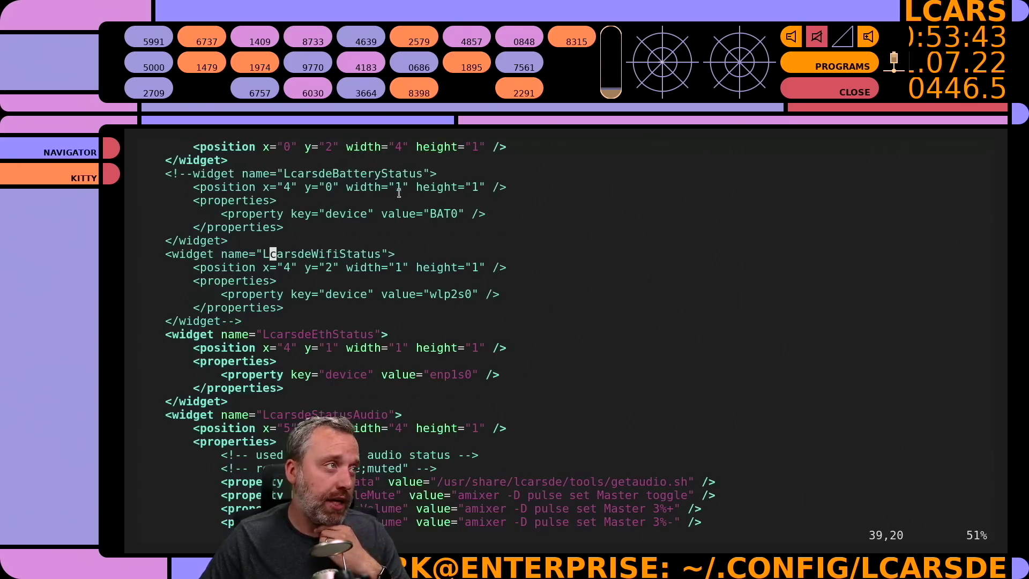
left_click(190, 174)
key("h")
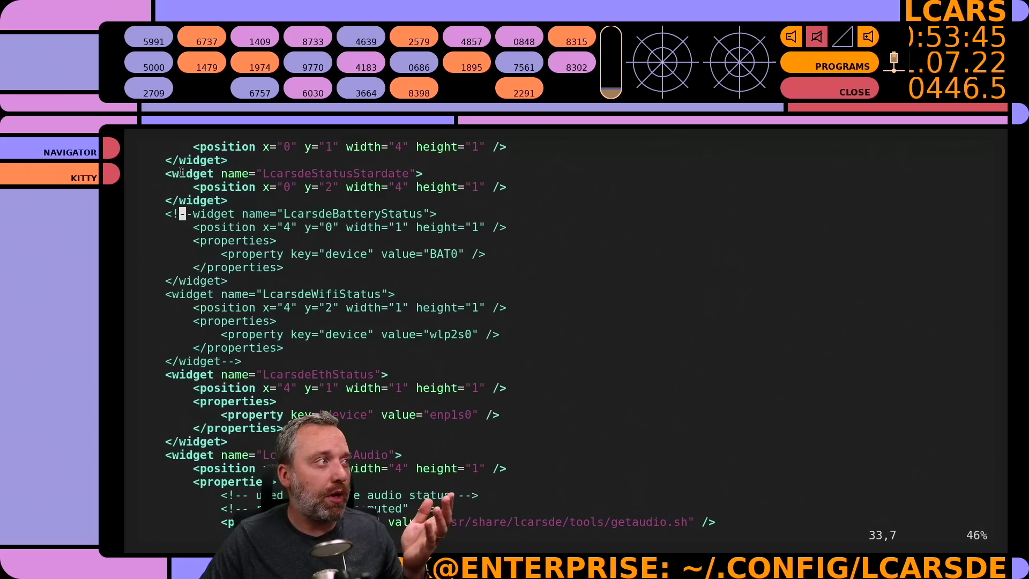
scroll(232, 268, "up", 1)
scroll(232, 282, "down", 1)
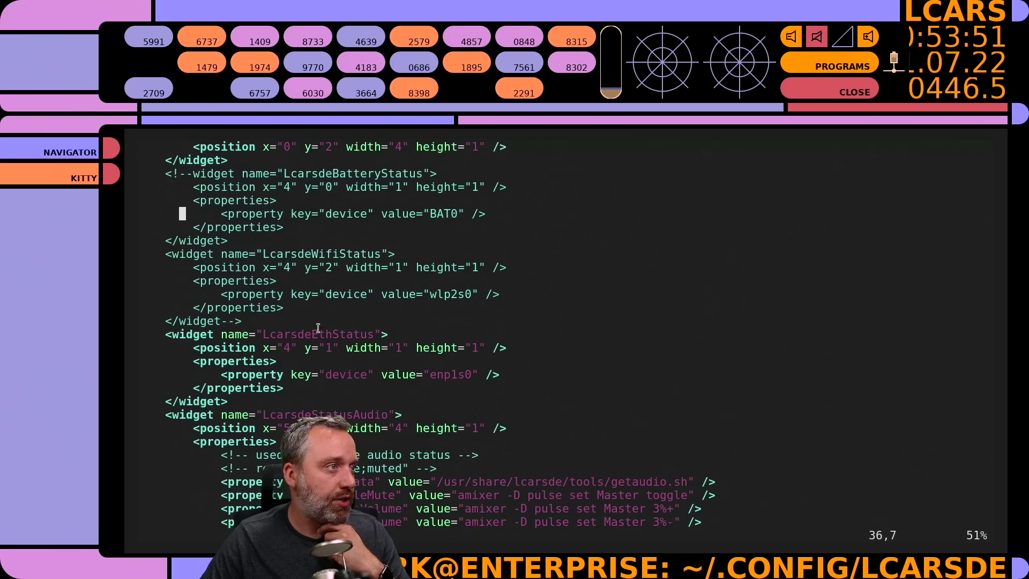
left_click(435, 295)
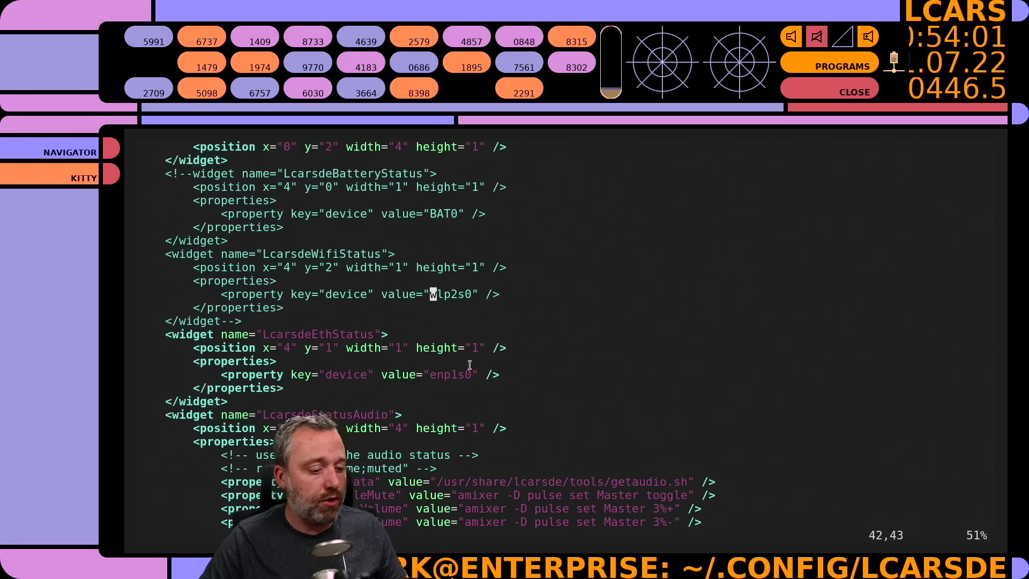
key("ctrl+shift+n")
type("ip a")
key("Return")
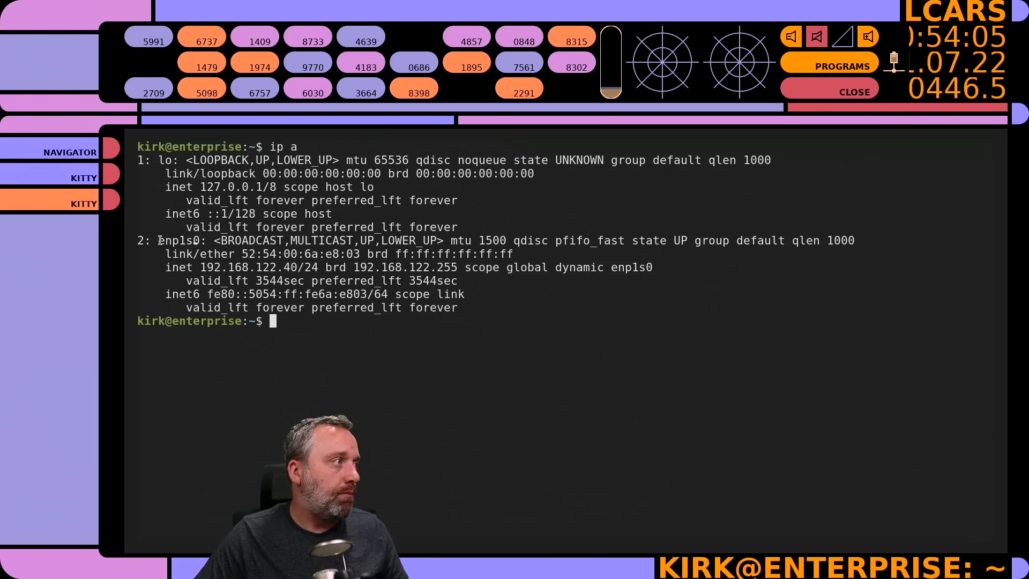
left_click_drag(161, 240, 199, 240)
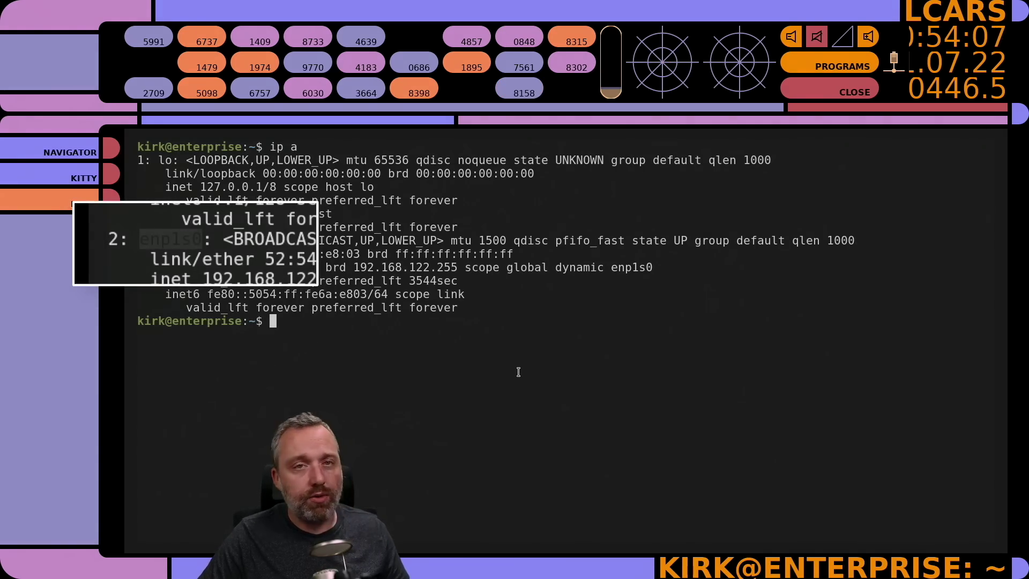
left_click(494, 338)
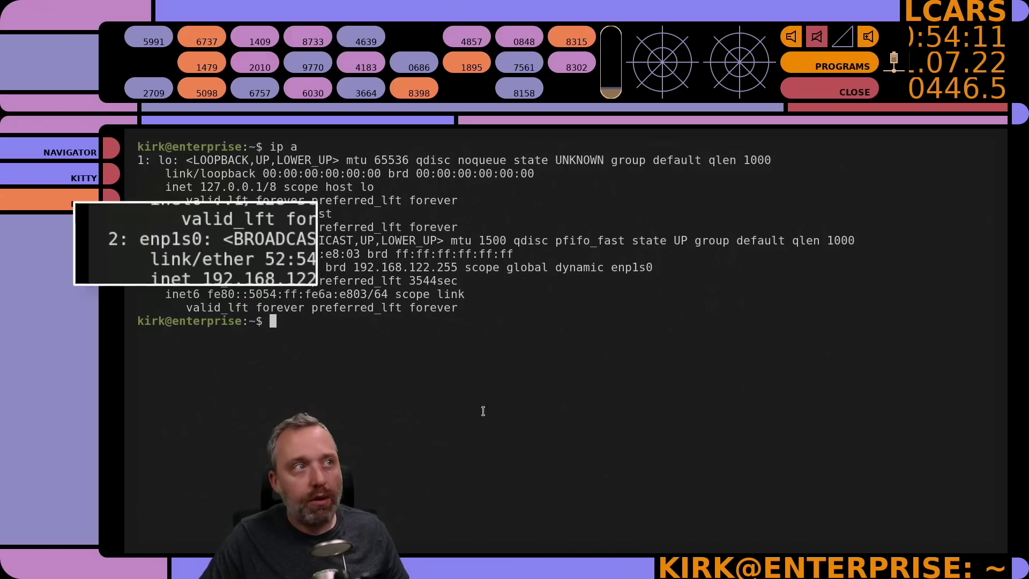
key("ctrl+d")
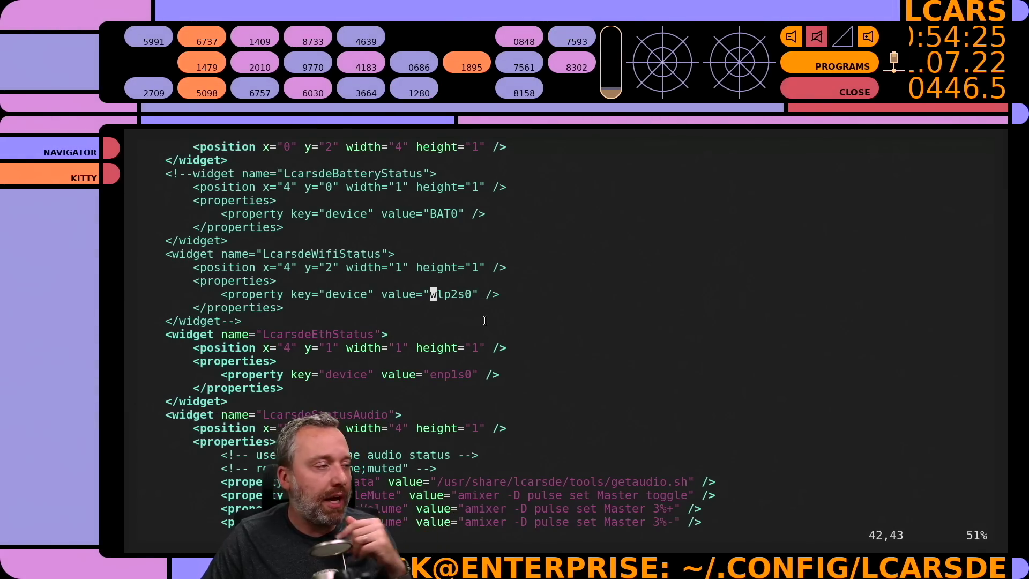
Scroll through status-config.xml to its last line and exit vim with :q.
scroll(485, 320, "down", 2)
scroll(452, 315, "down", 1)
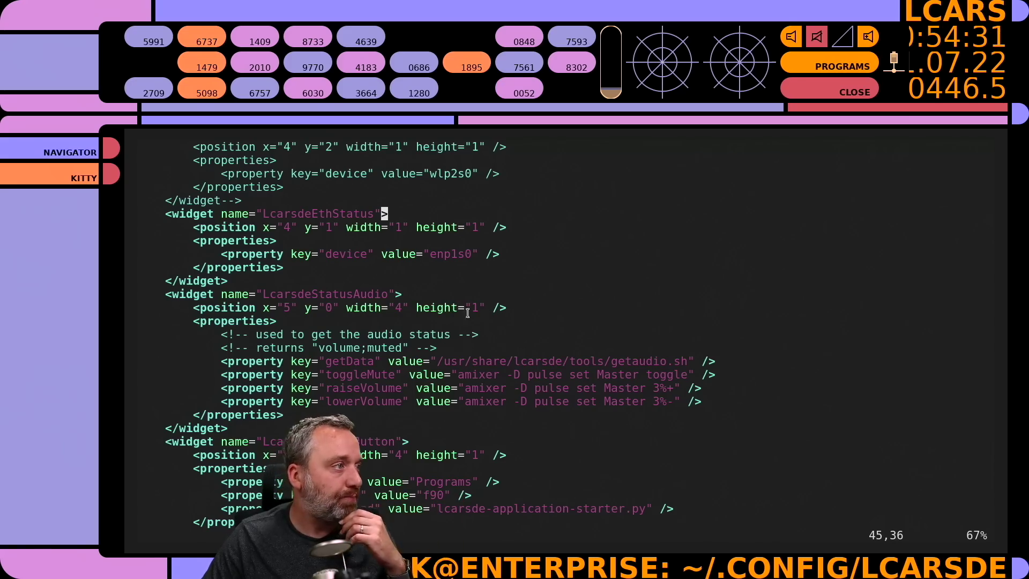
scroll(468, 313, "down", 6)
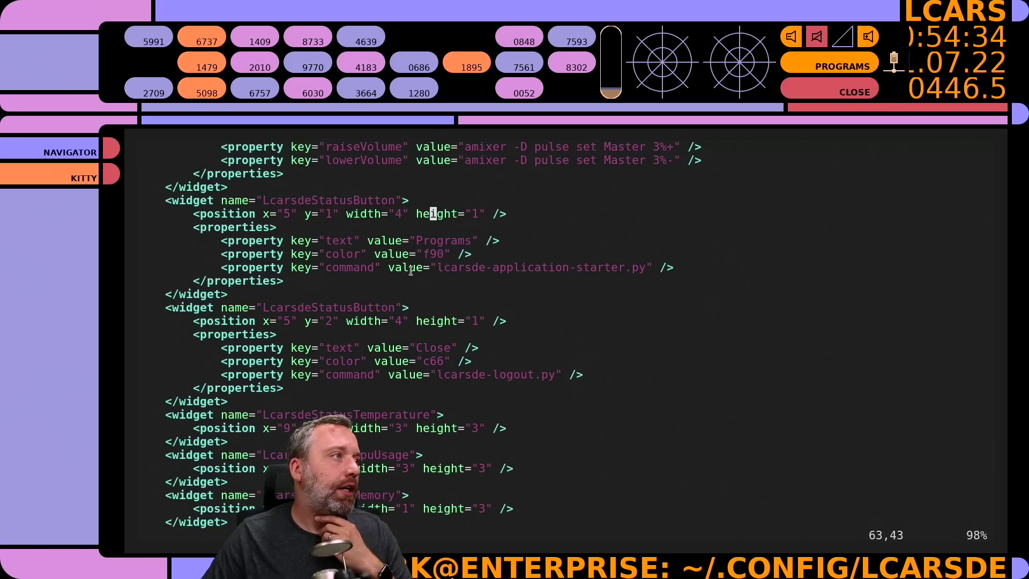
scroll(539, 237, "up", 1)
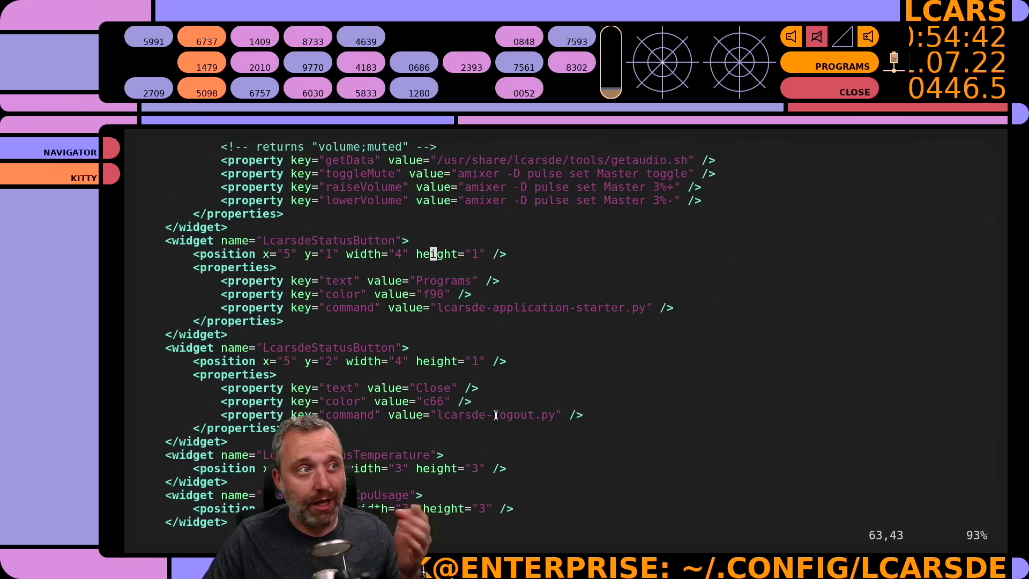
scroll(567, 257, "up", 1)
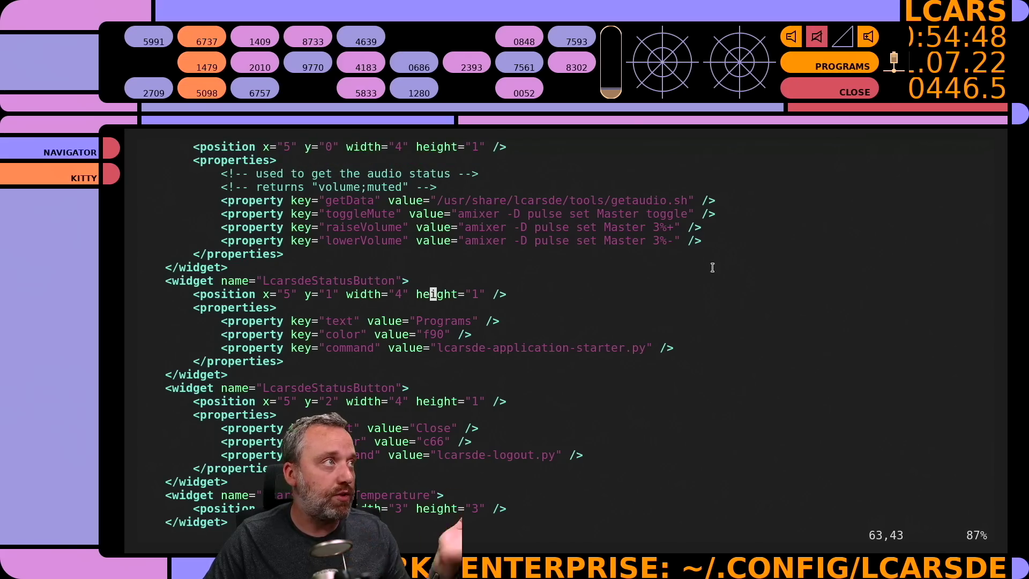
scroll(639, 341, "down", 5)
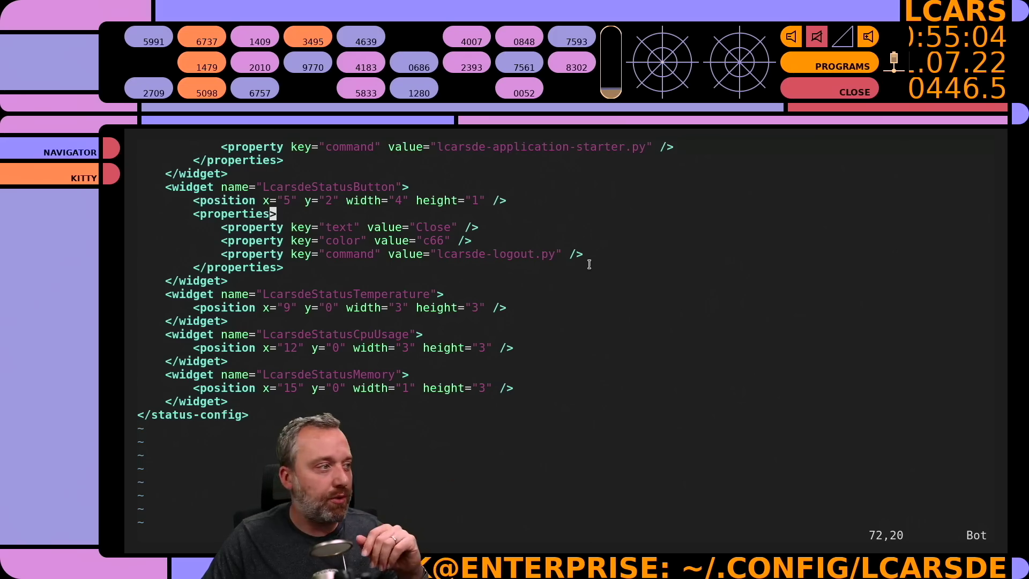
key("j")
key("j")
key("j")
key("j")
key("j")
type(":q")
key("Return")
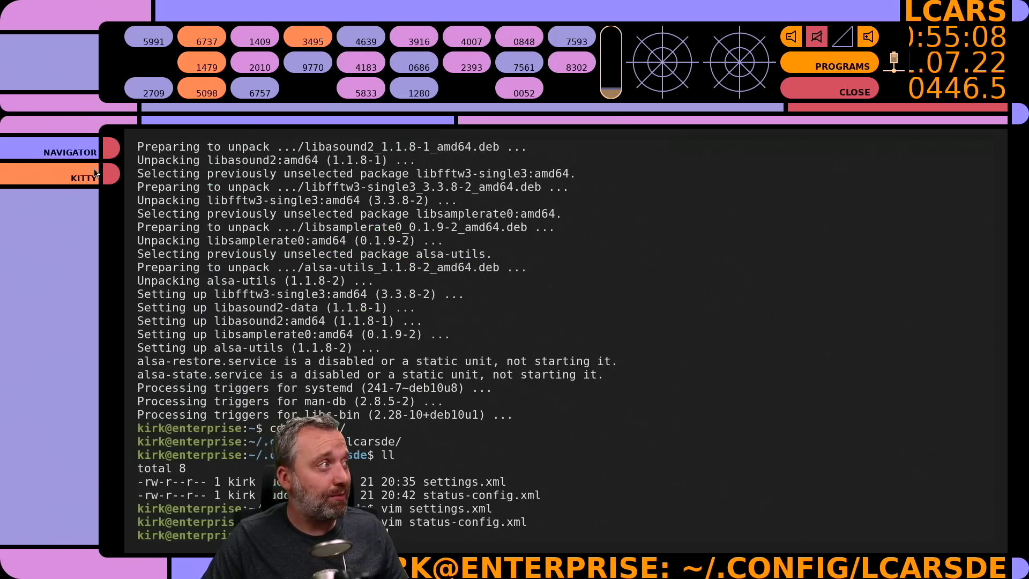
Bring Firefox forward via NAVIGATOR and skim the lcarsde manual's status bar section.
left_click(71, 145)
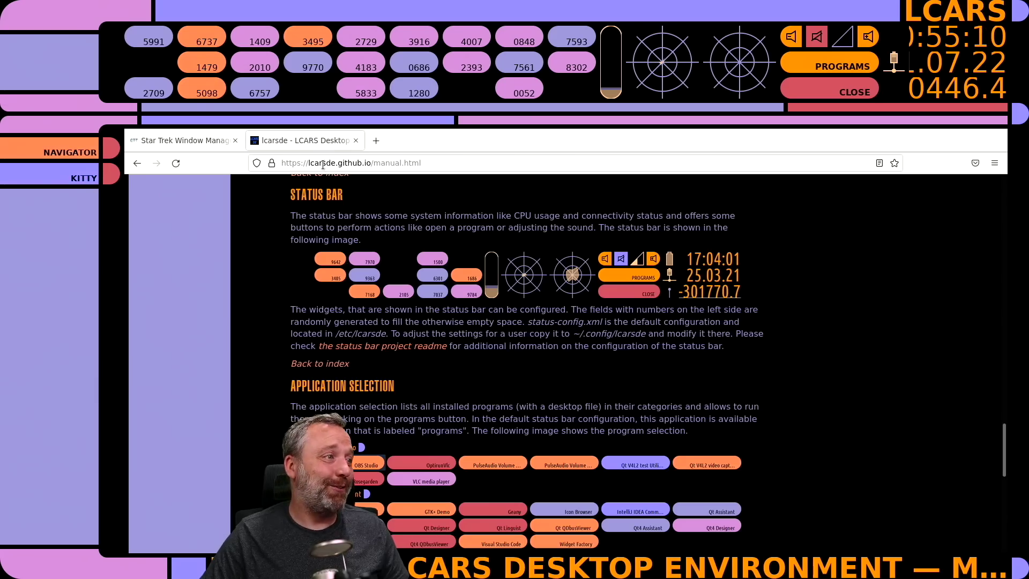
scroll(493, 281, "down", 8)
scroll(479, 276, "up", 7)
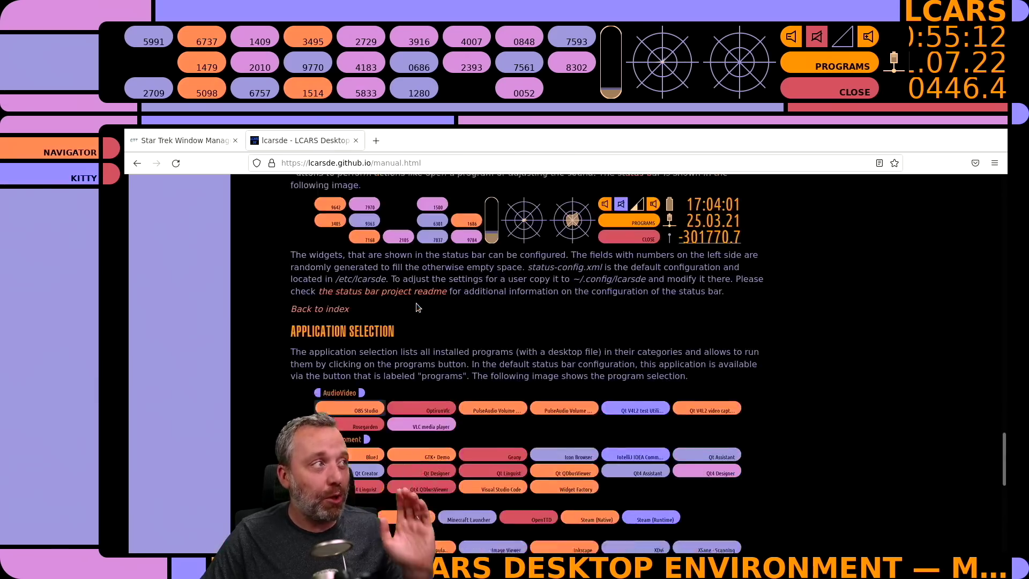
scroll(412, 303, "down", 5)
scroll(418, 298, "up", 15)
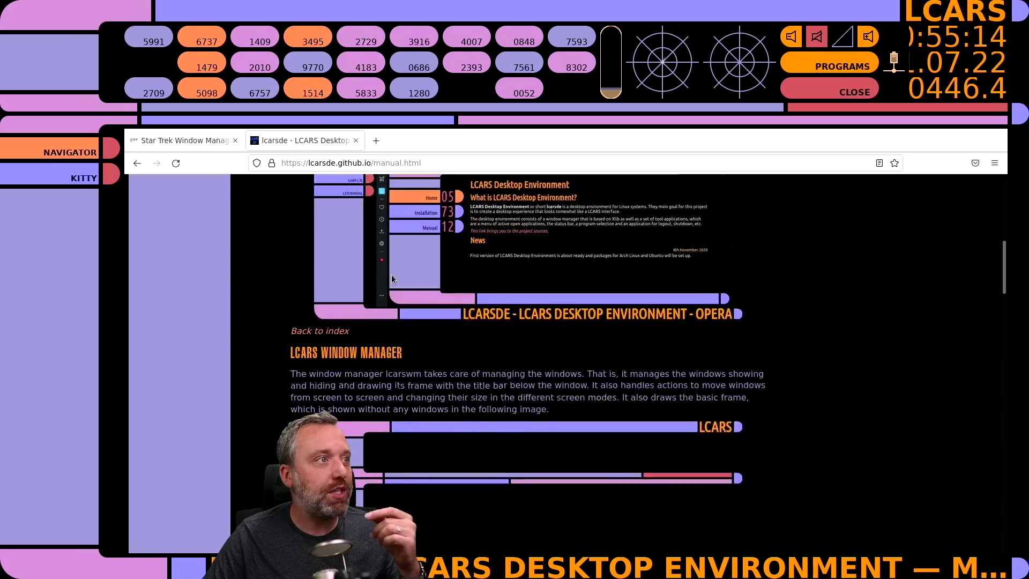
scroll(391, 274, "up", 8)
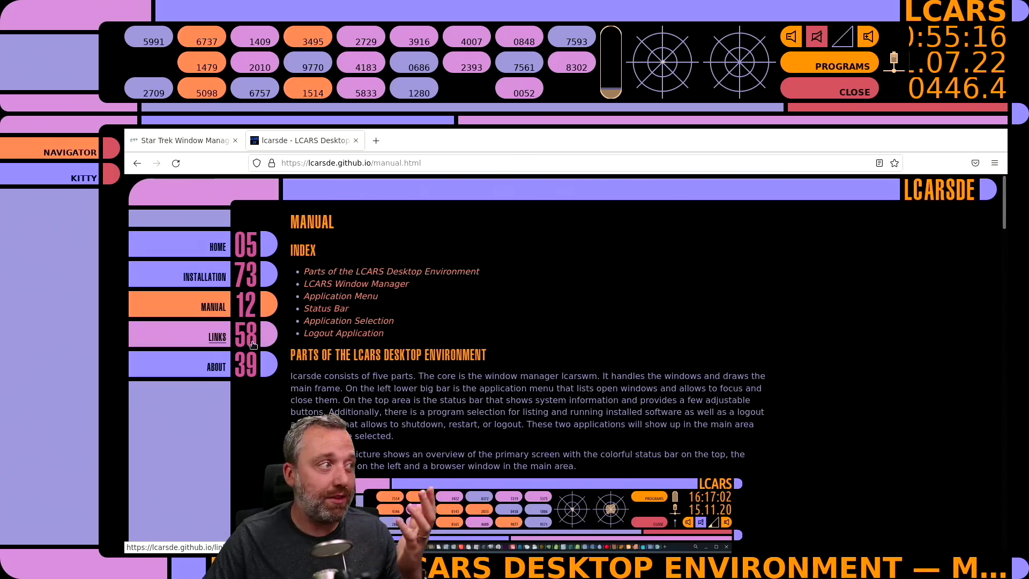
left_click(193, 141)
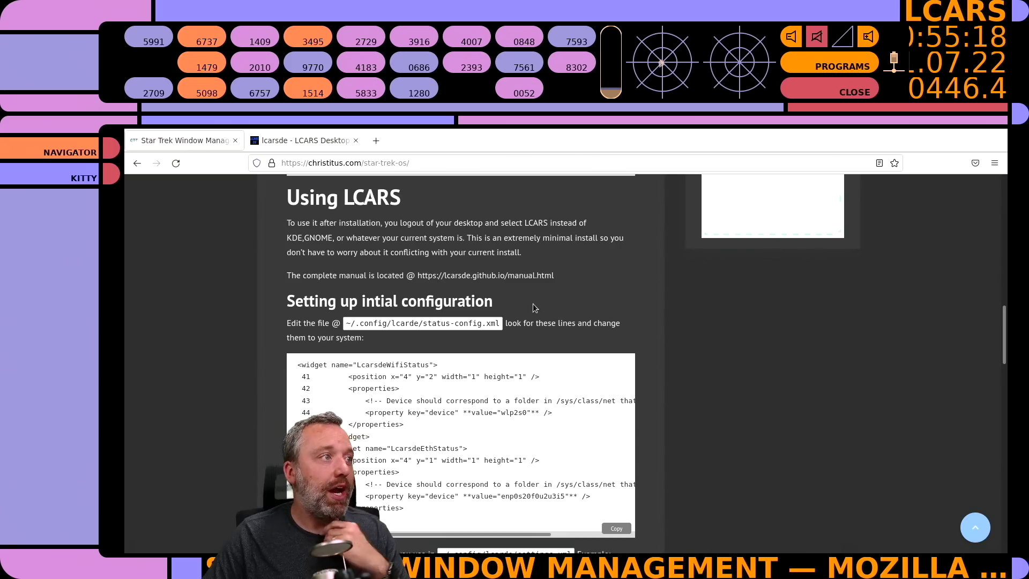
Scroll through the christitus.com Star Trek OS article's setup, configuration and images sections, then back up.
scroll(529, 303, "down", 6)
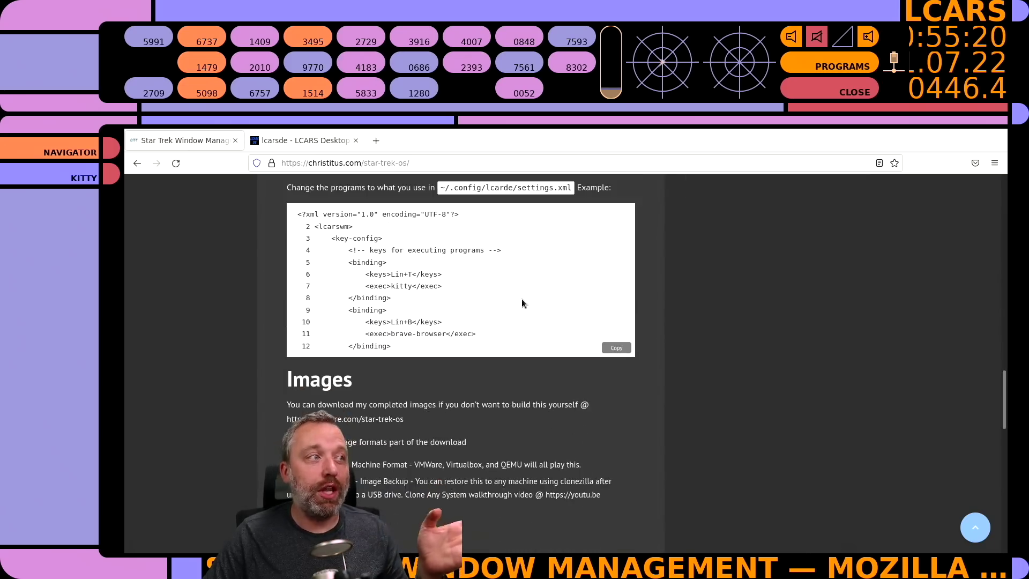
scroll(519, 301, "down", 2)
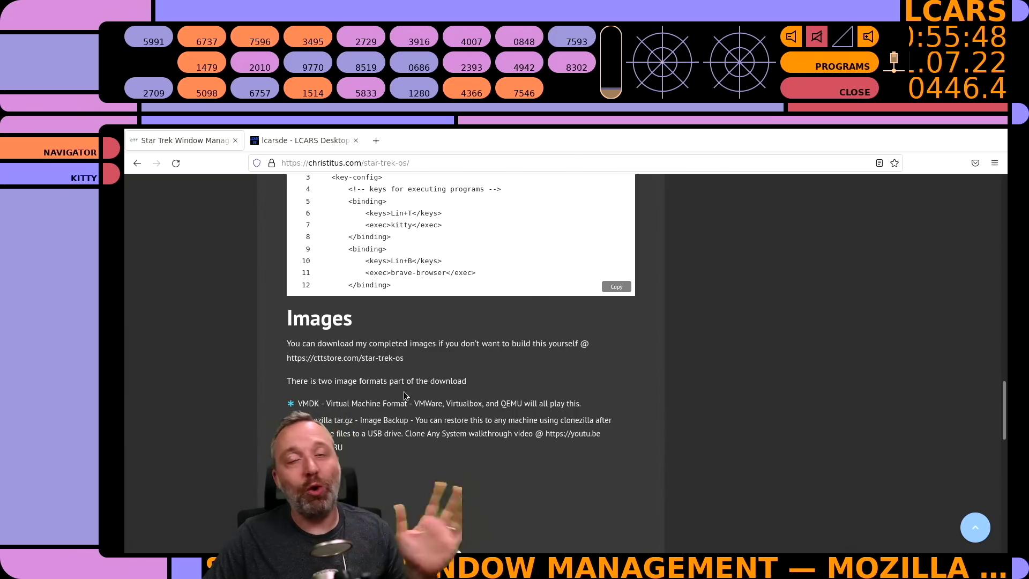
scroll(448, 392, "up", 6)
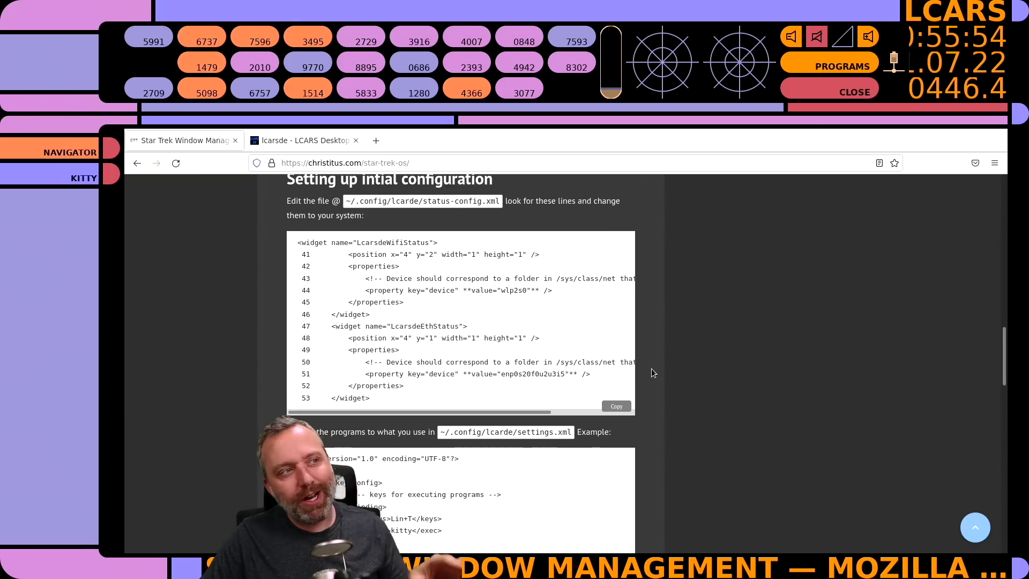
scroll(648, 381, "up", 9)
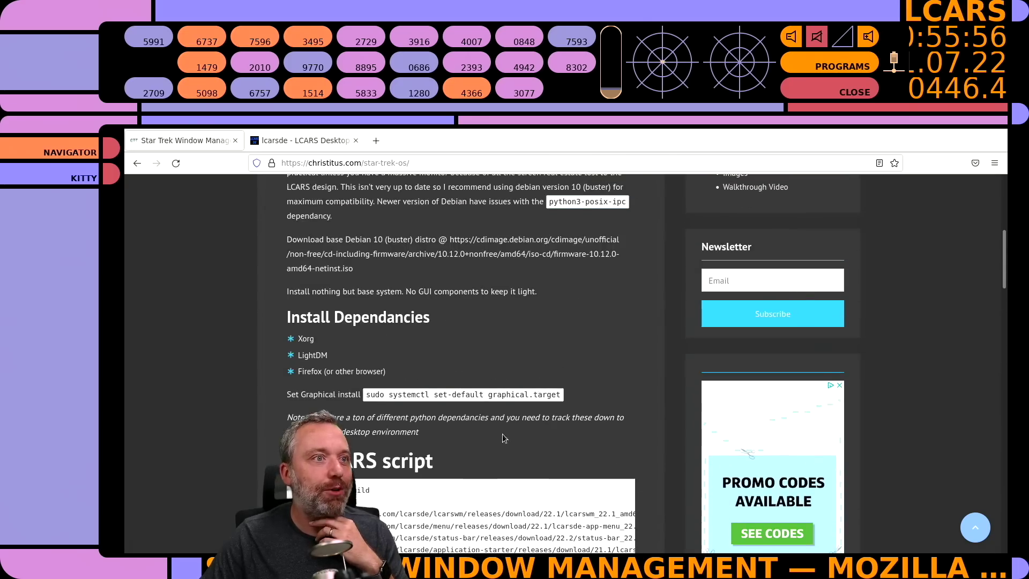
scroll(502, 434, "up", 2)
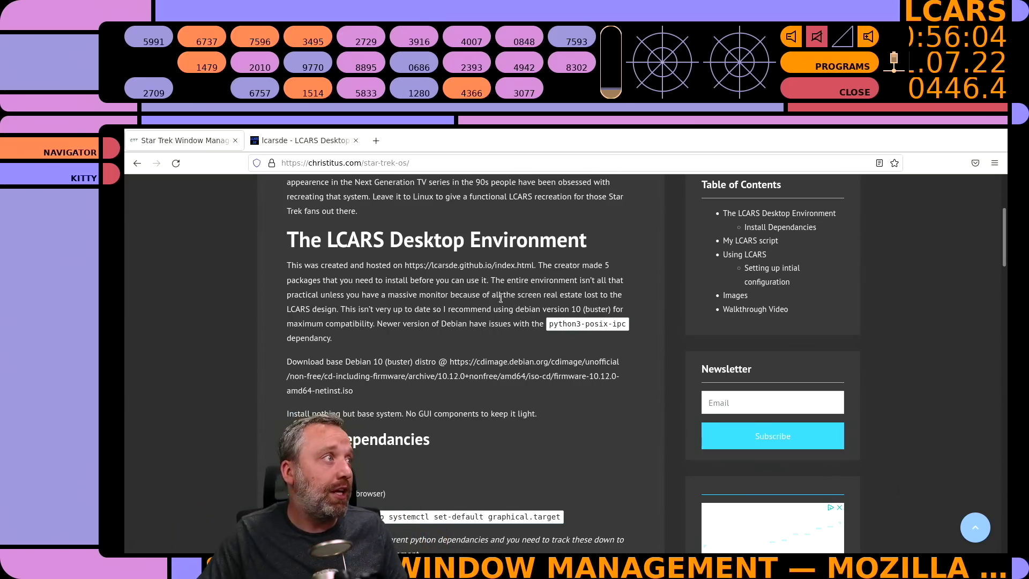
Return to the lcarsde manual tab and skim its sections up and down.
left_click(289, 138)
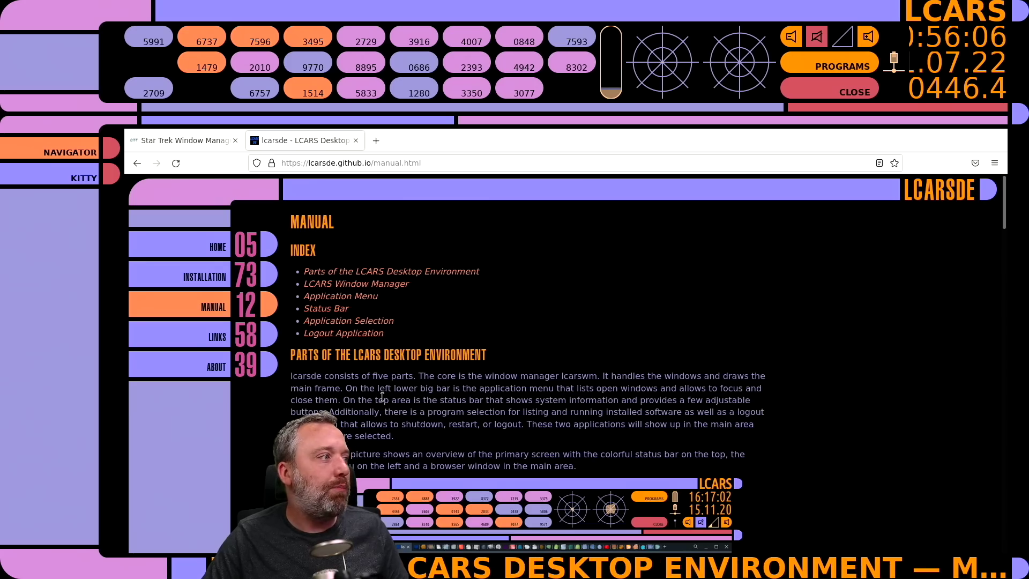
scroll(607, 364, "down", 5)
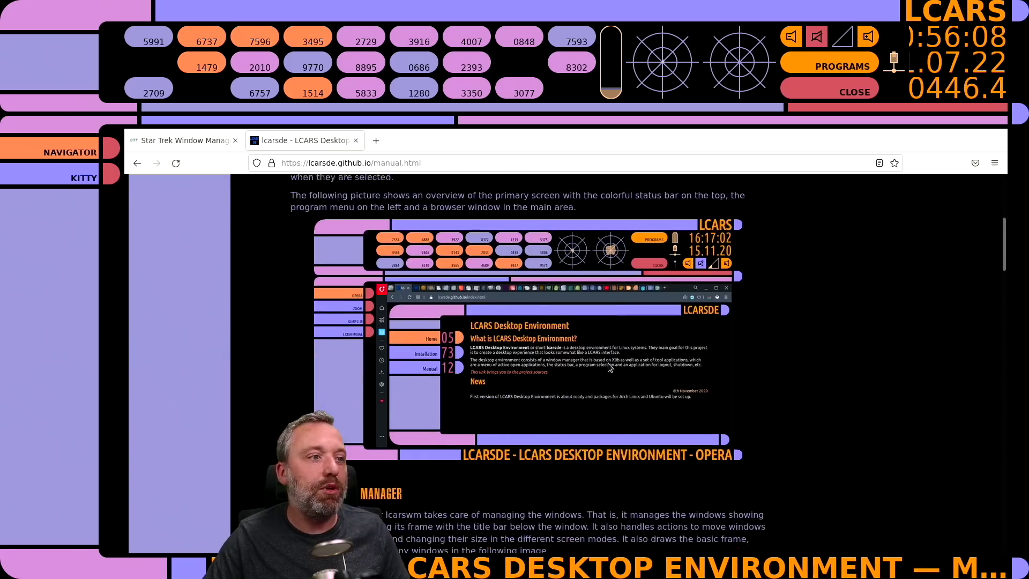
scroll(552, 362, "down", 20)
scroll(510, 429, "down", 6)
scroll(570, 356, "up", 9)
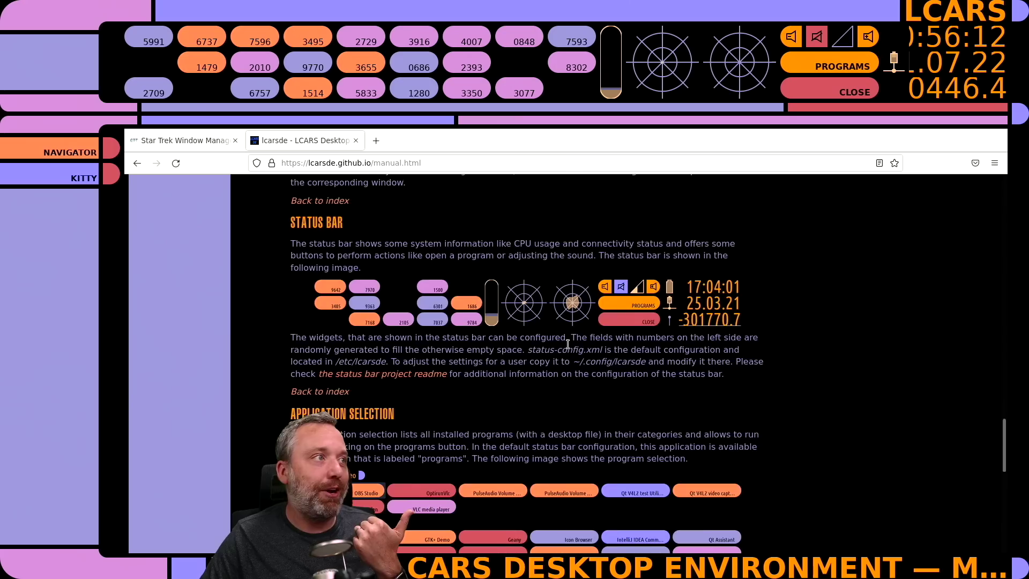
scroll(568, 343, "up", 20)
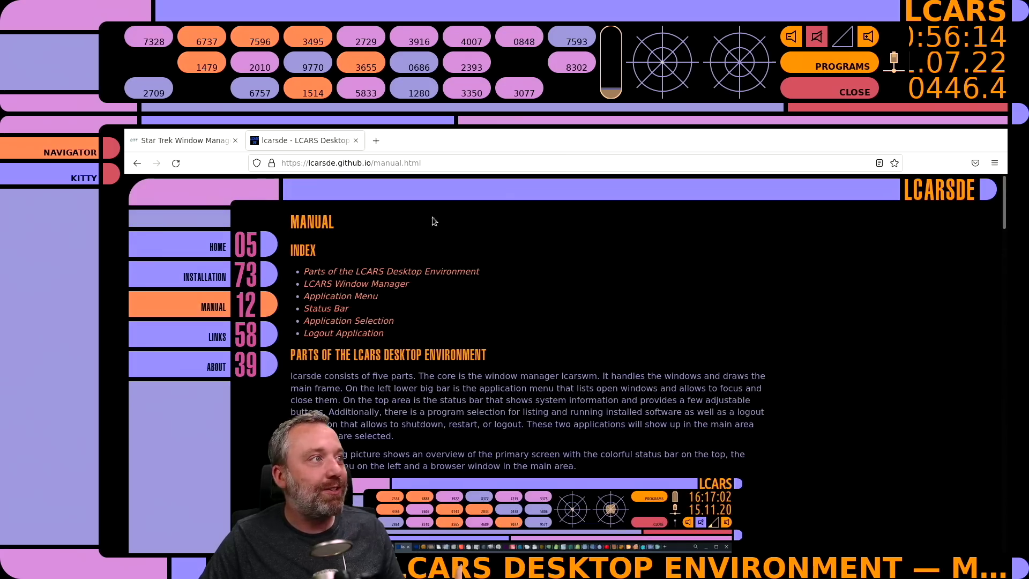
Go to the lcarsde home page and follow its lcarsde GitHub project link.
left_click(204, 246)
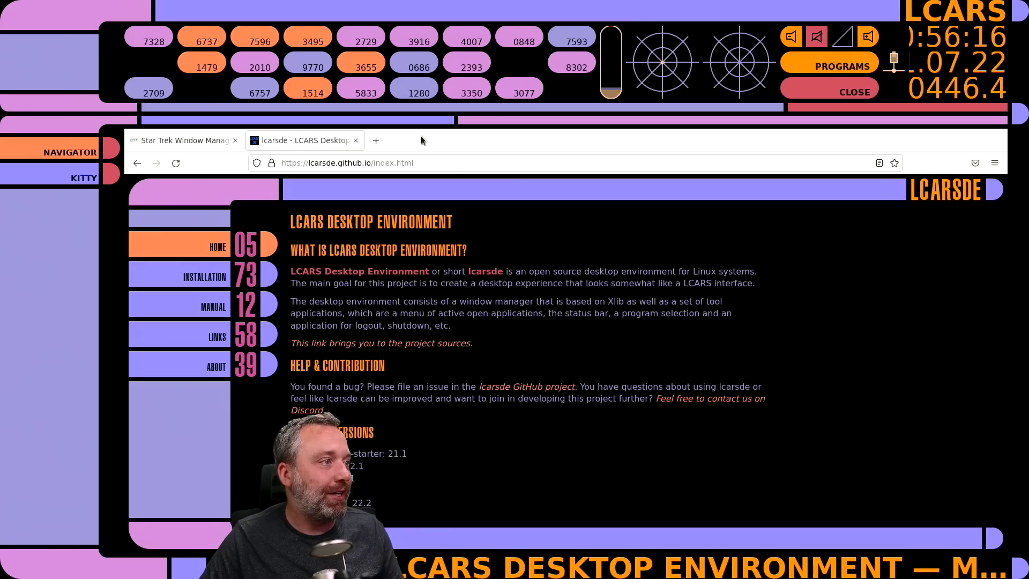
left_click(445, 163)
left_click(500, 391)
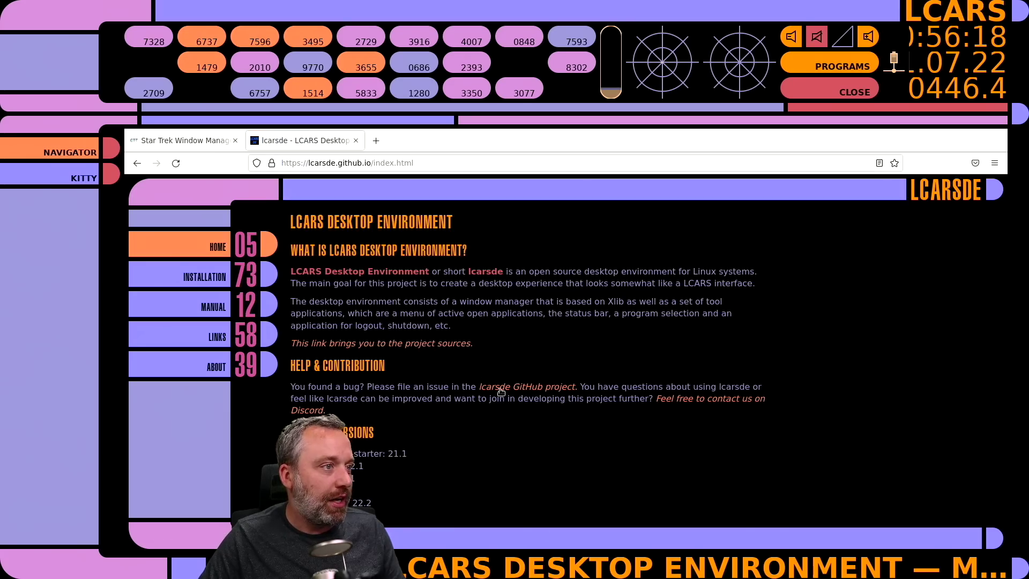
left_click(537, 387)
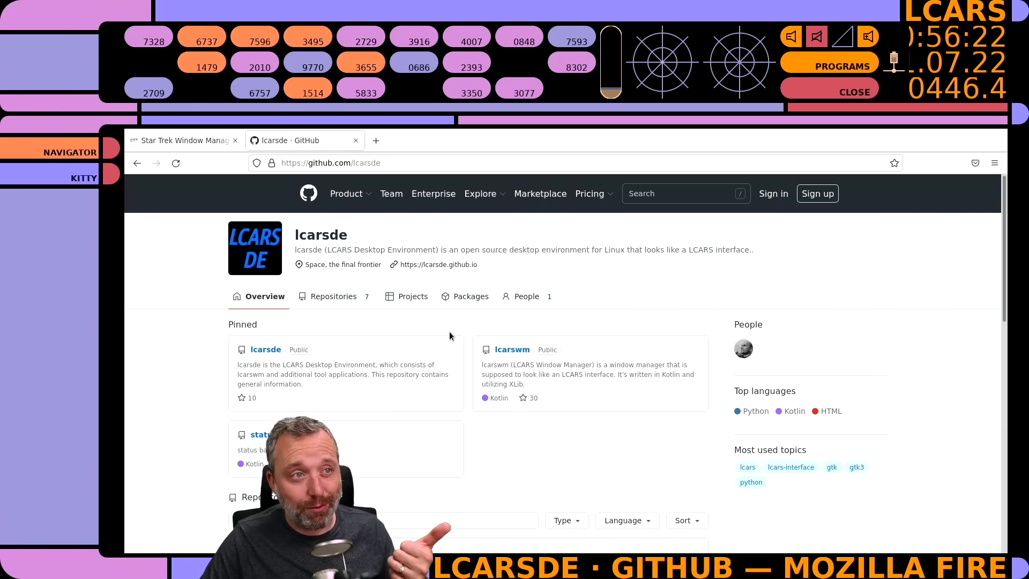
Scroll the lcarsde organisation's 7 repositories, with lcarsde, lcarswm and status-bar pinned, and back up.
mouse_move(745, 351)
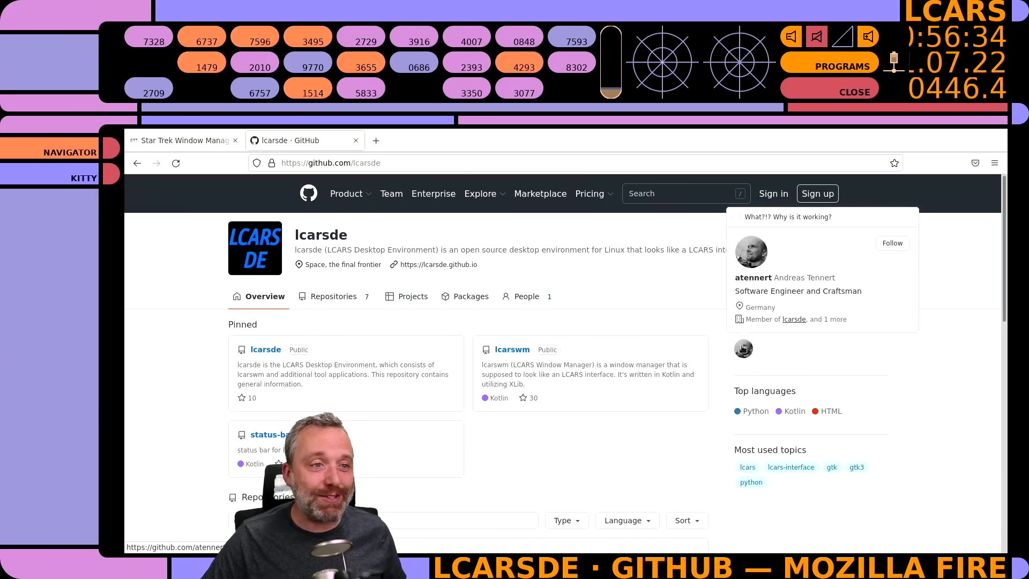
scroll(617, 394, "down", 3)
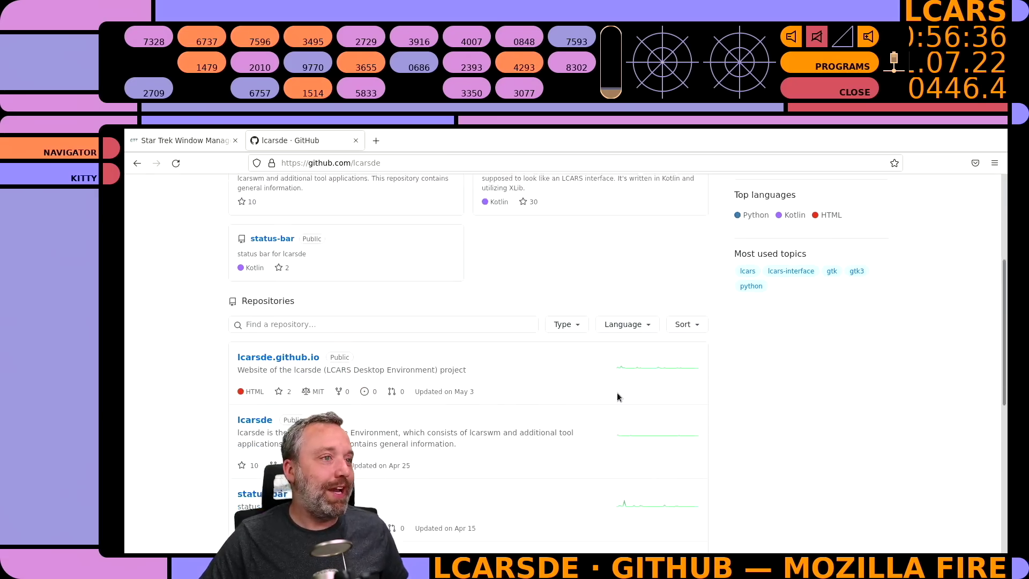
scroll(617, 397, "down", 5)
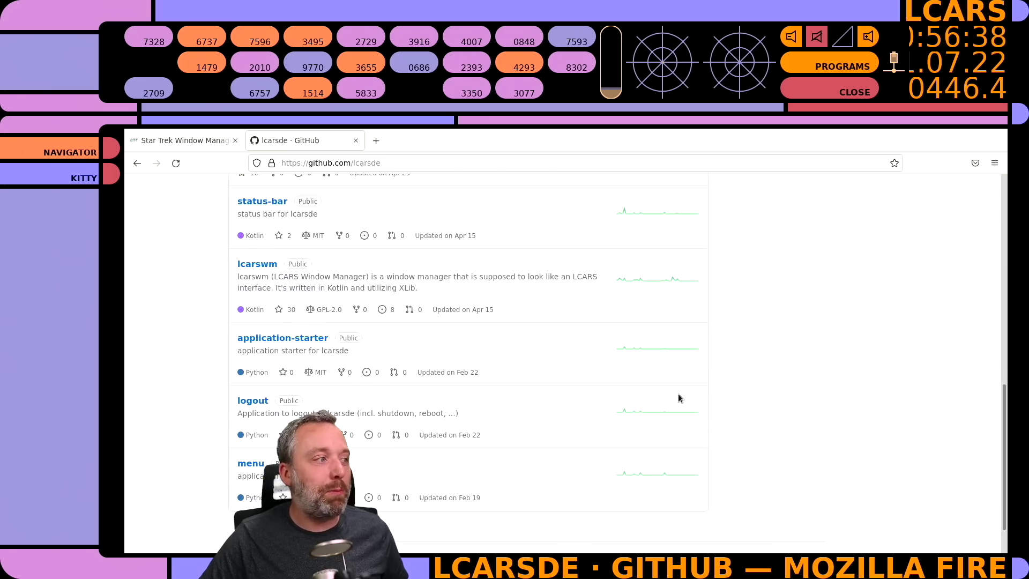
scroll(680, 397, "up", 9)
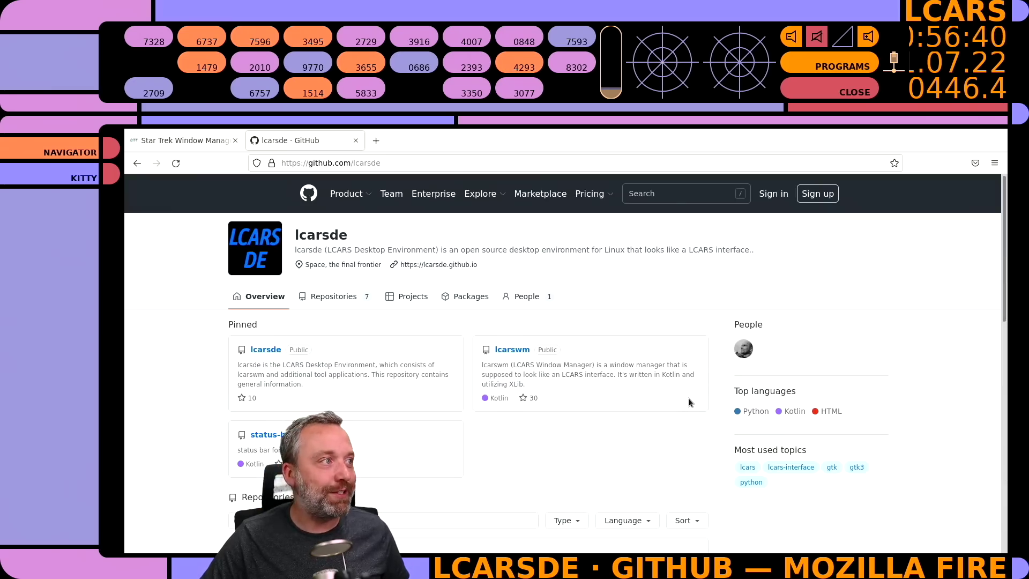